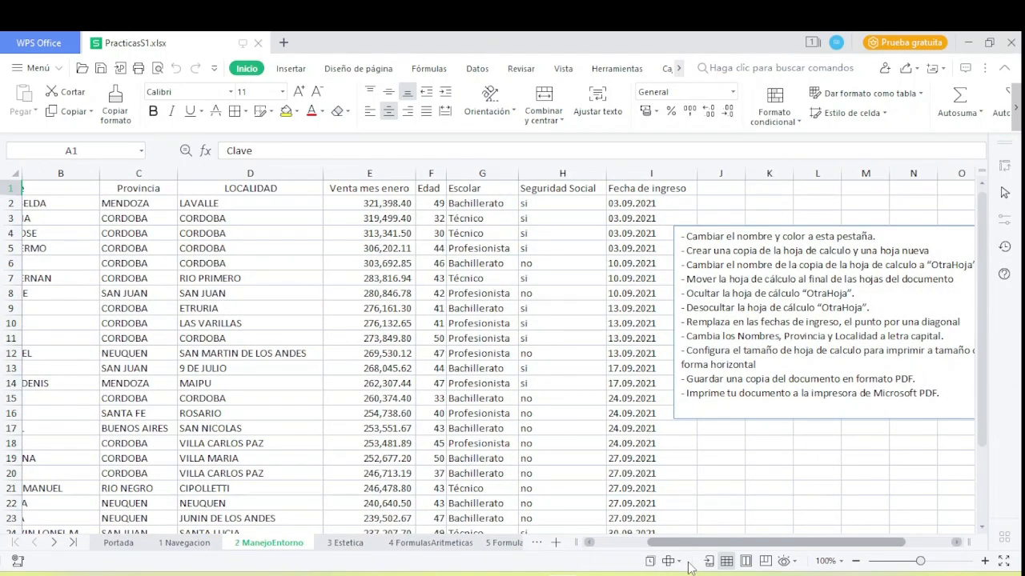
Rename the sheet "2 ManejoEntorno" as "2 Entorno".
{"action": "left_click_drag", "start_coordinate": [688, 567], "coordinate": [712, 553]}
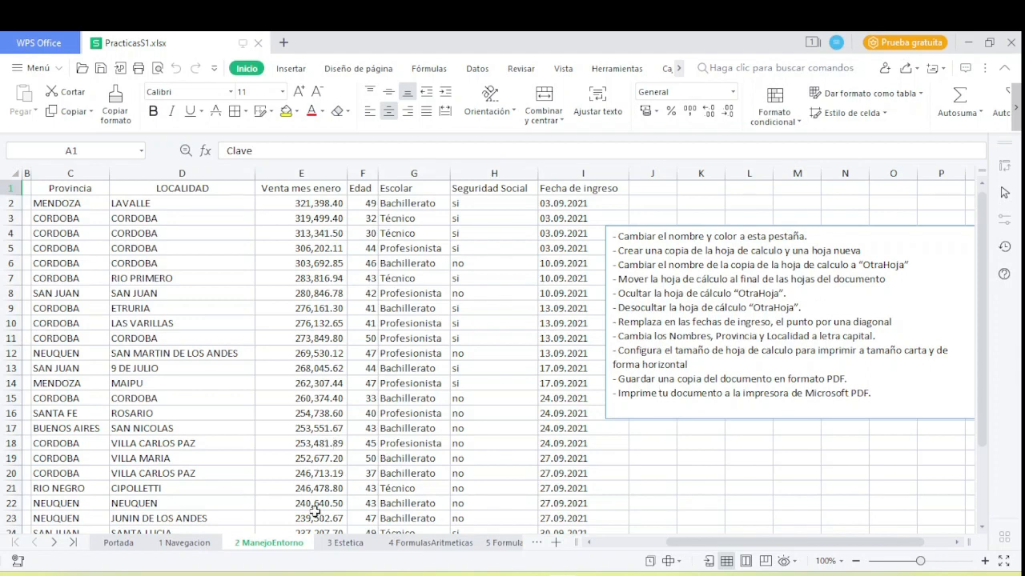
{"action": "double_click", "coordinate": [262, 544]}
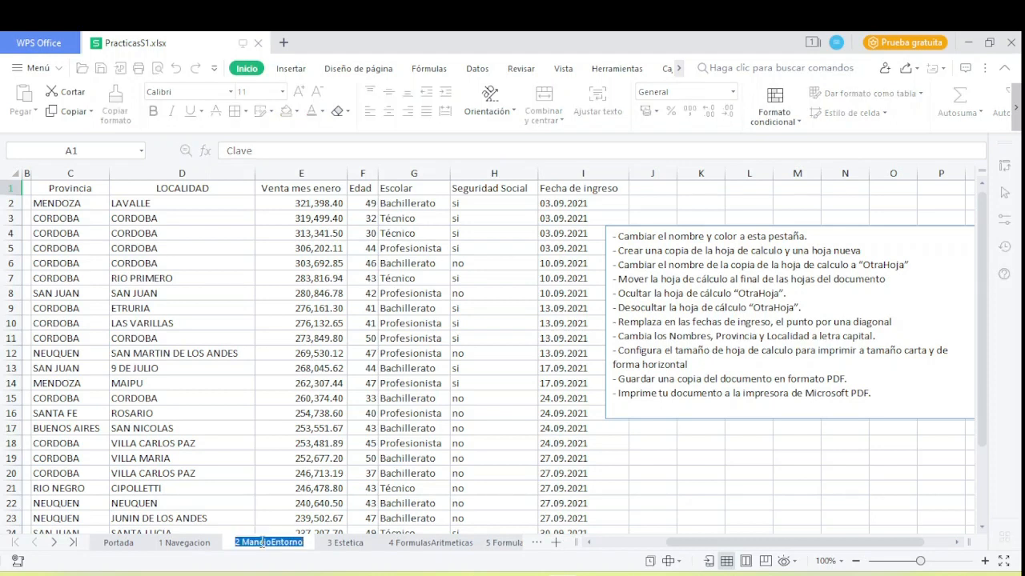
{"action": "left_click", "coordinate": [302, 544]}
{"action": "key", "text": "BackSpace"}
{"action": "key", "text": "BackSpace"}
{"action": "key", "text": "BackSpace"}
{"action": "key", "text": "BackSpace"}
{"action": "key", "text": "BackSpace"}
{"action": "key", "text": "BackSpace"}
{"action": "key", "text": "BackSpace"}
{"action": "key", "text": "BackSpace"}
{"action": "key", "text": "BackSpace"}
{"action": "key", "text": "BackSpace"}
{"action": "key", "text": "BackSpace"}
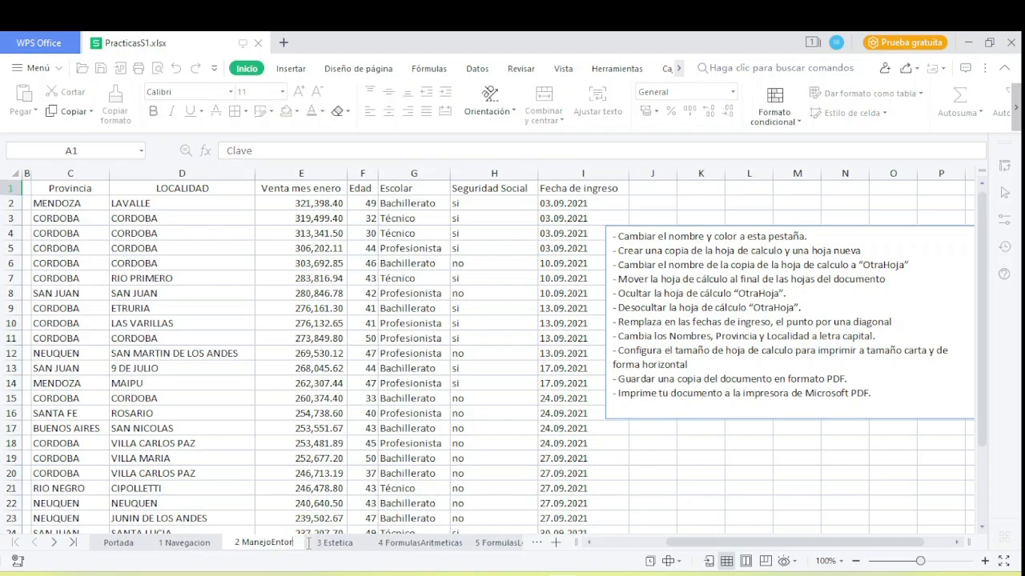
{"action": "key", "text": "BackSpace"}
{"action": "key", "text": "BackSpace"}
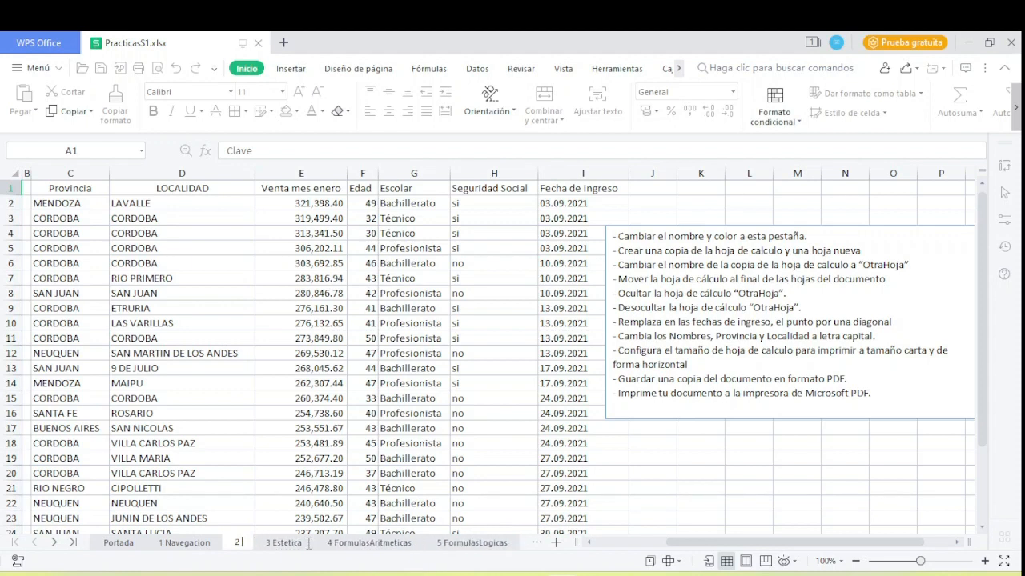
{"action": "type", "text": "Entorno"}
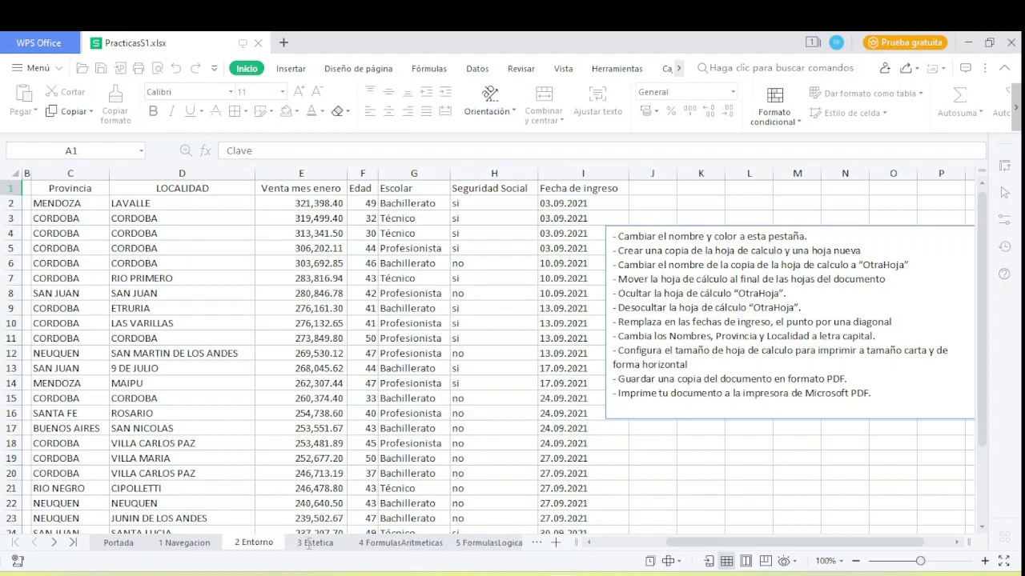
{"action": "key", "text": "Return"}
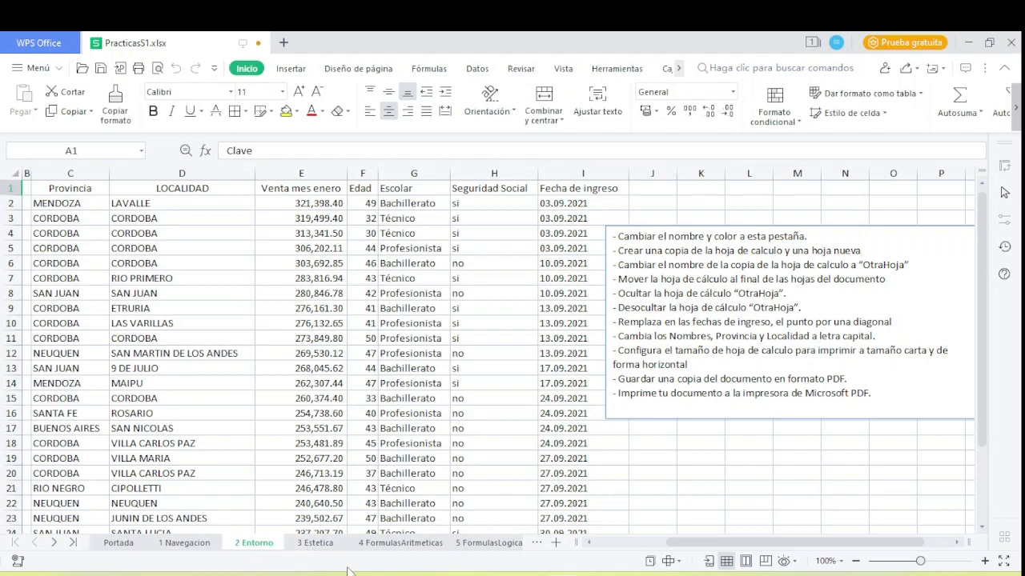
Set the tab colour of the "2 Entorno" sheet to the standard orange.
{"action": "right_click", "coordinate": [260, 558]}
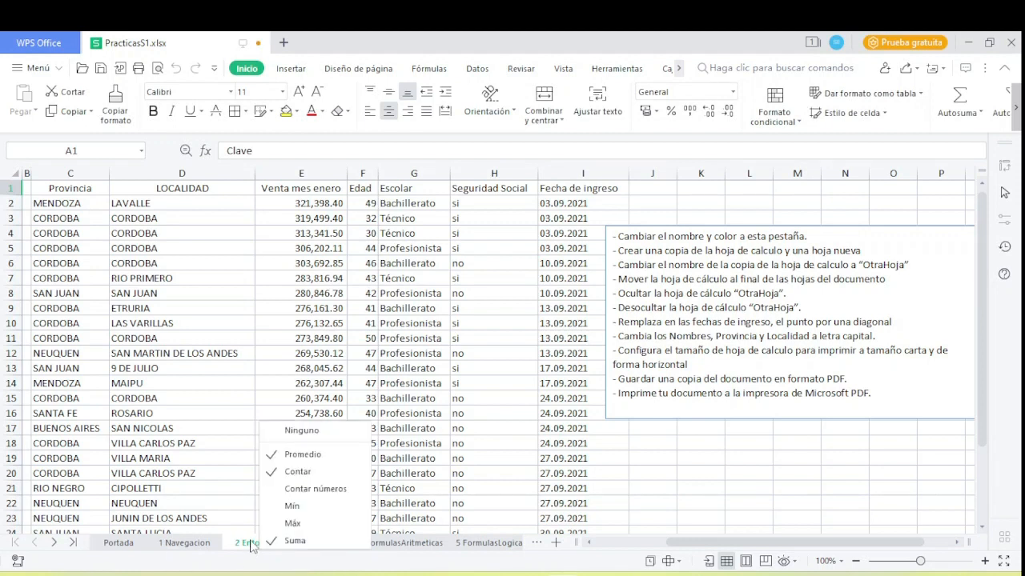
{"action": "right_click", "coordinate": [251, 545]}
{"action": "right_click", "coordinate": [256, 565]}
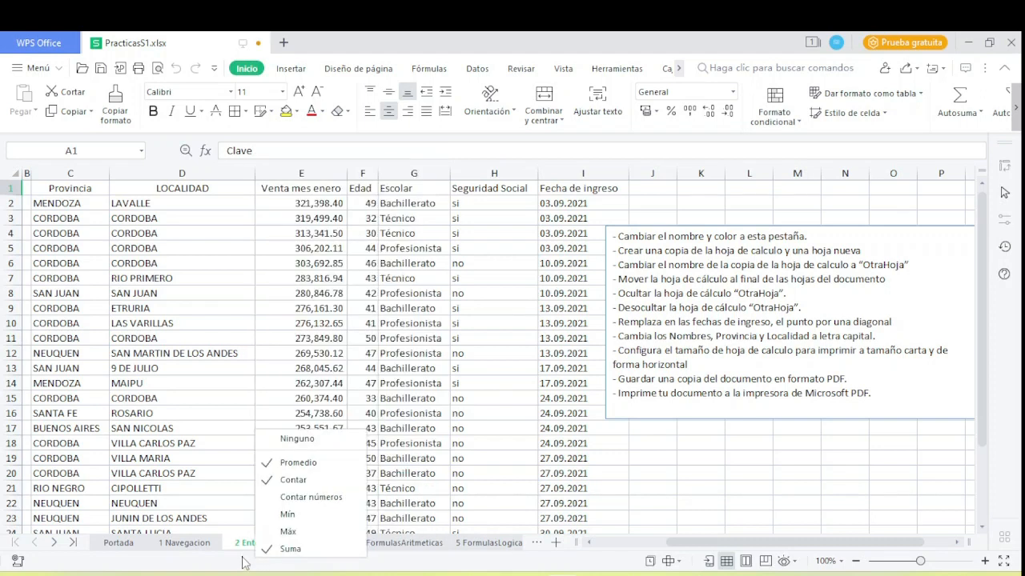
{"action": "right_click", "coordinate": [251, 546]}
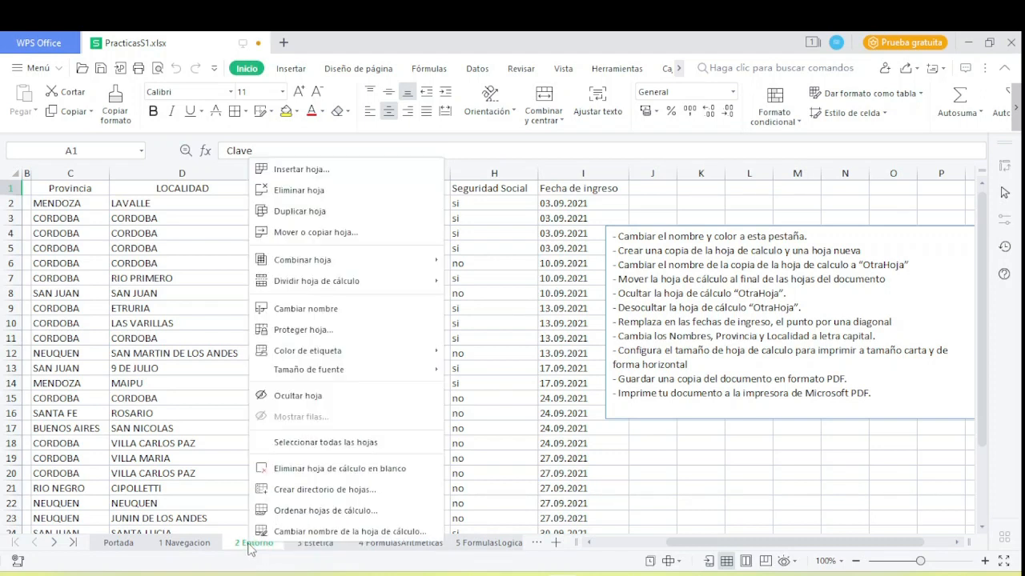
{"action": "right_click", "coordinate": [265, 546]}
{"action": "mouse_move", "coordinate": [306, 371]}
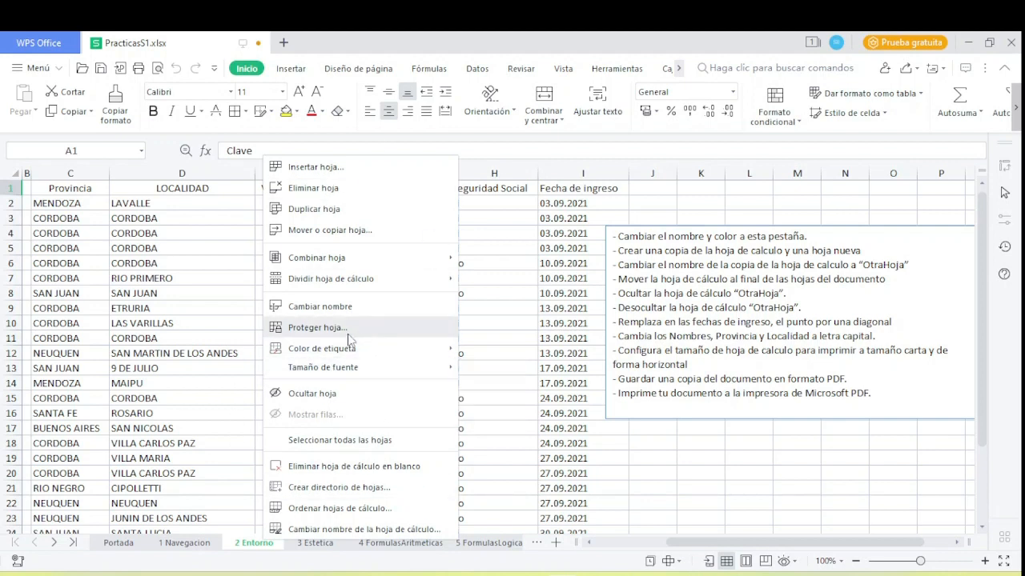
{"action": "mouse_move", "coordinate": [361, 349]}
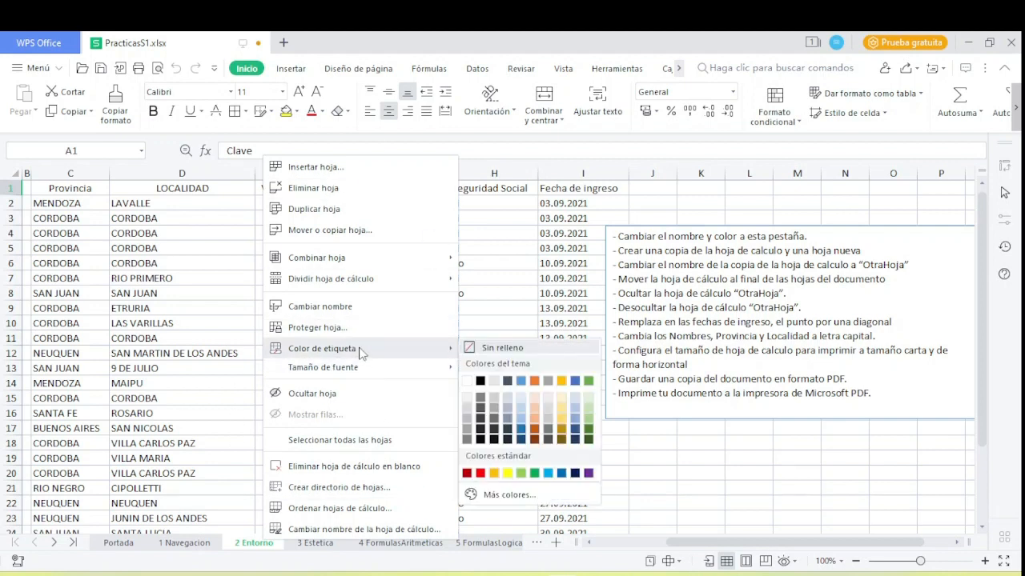
{"action": "left_click", "coordinate": [494, 474]}
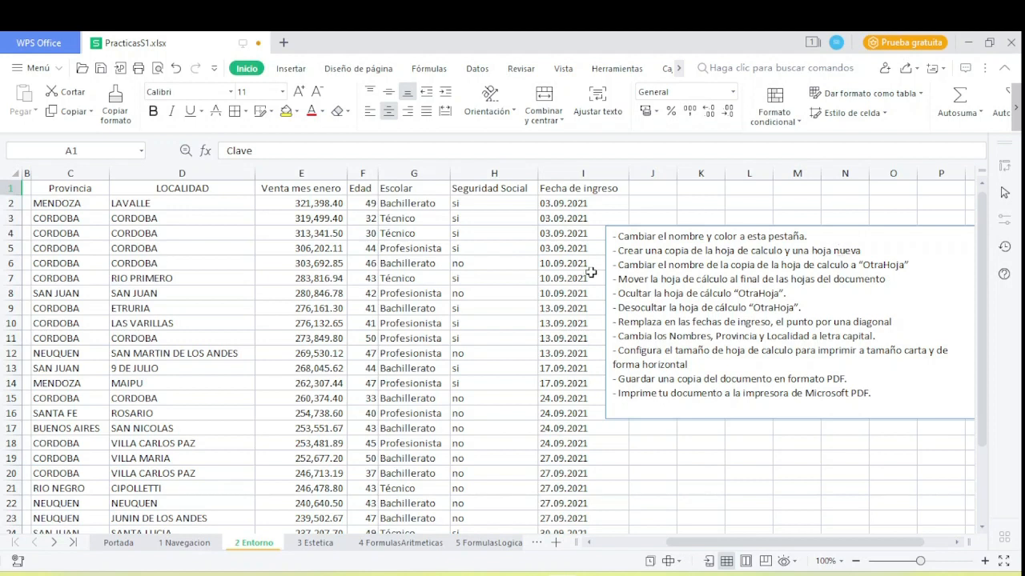
Create a copy of the "2 Entorno" sheet at the end of the PracticasS1.xlsx workbook.
{"action": "right_click", "coordinate": [253, 553]}
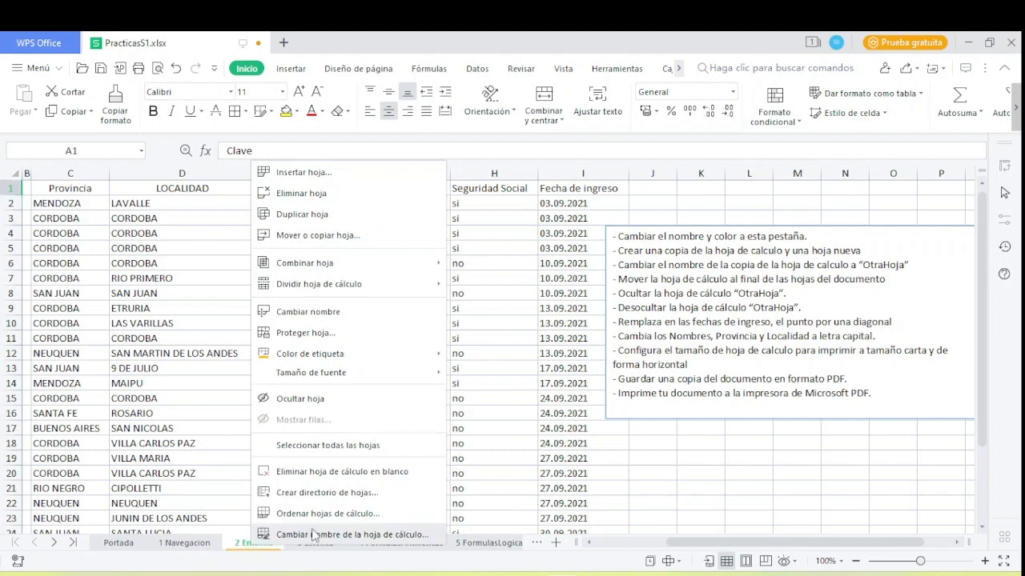
{"action": "left_click", "coordinate": [346, 237]}
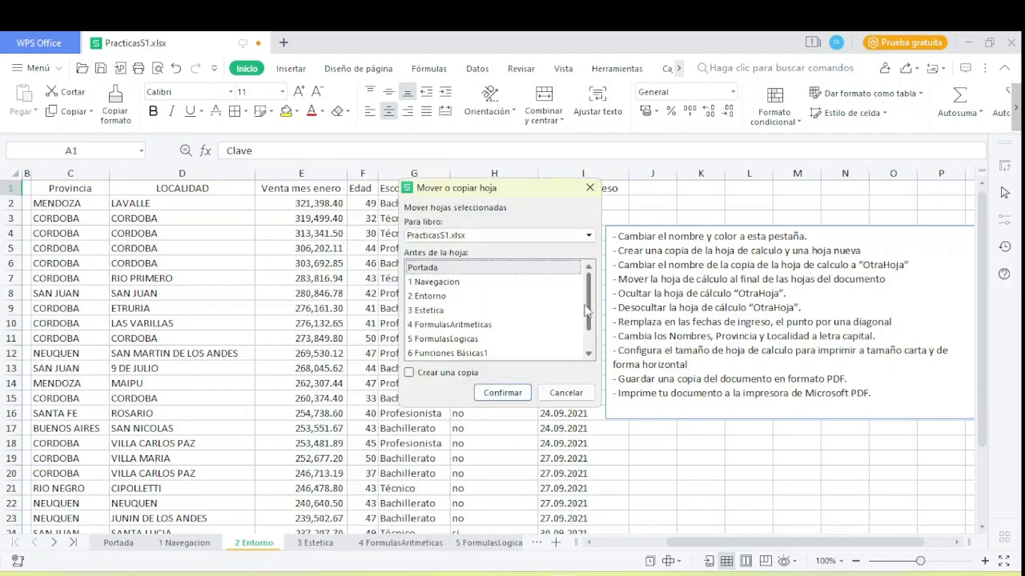
{"action": "left_click_drag", "start_coordinate": [585, 312], "coordinate": [590, 343]}
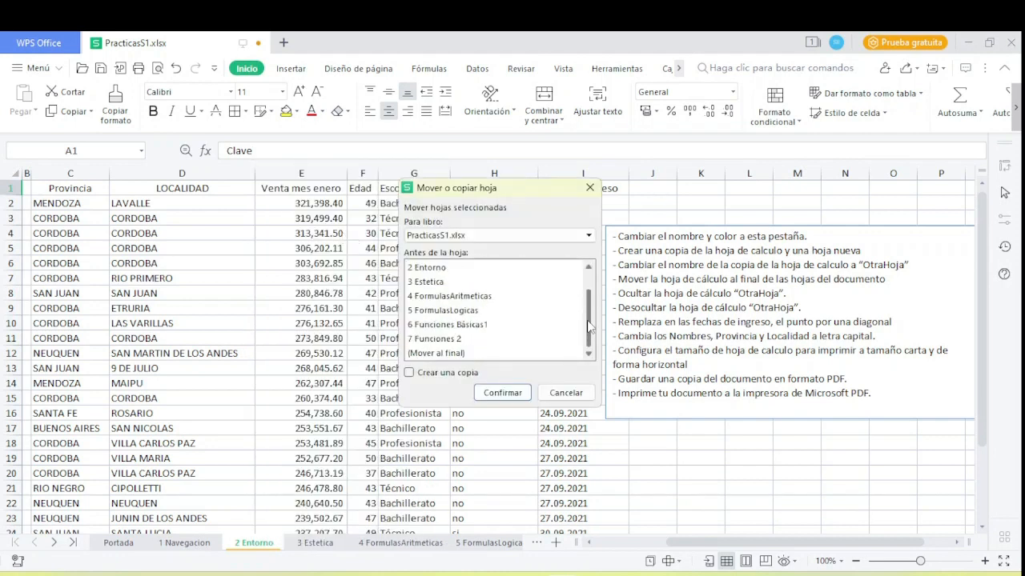
{"action": "left_click", "coordinate": [448, 358]}
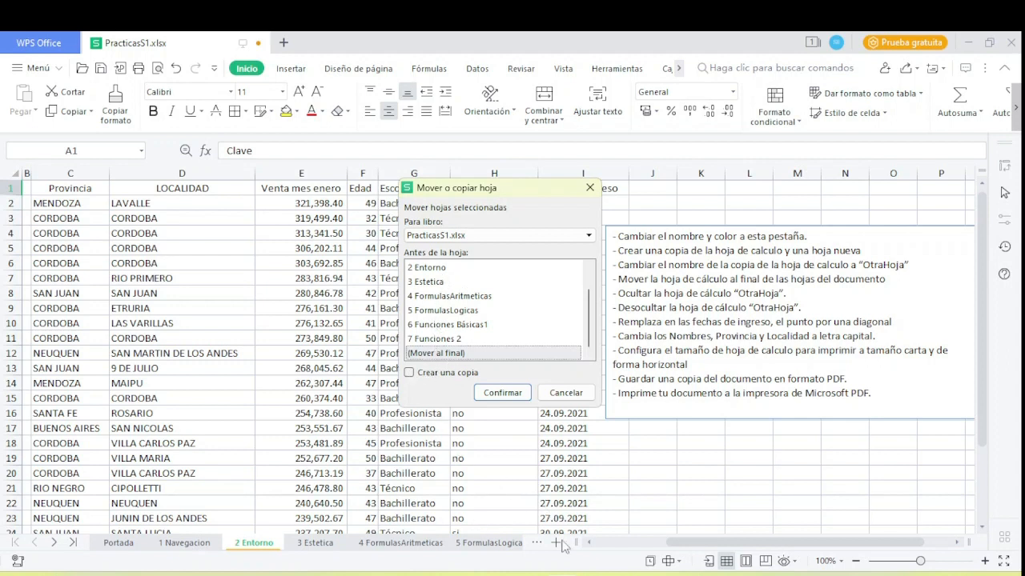
{"action": "left_click", "coordinate": [411, 374]}
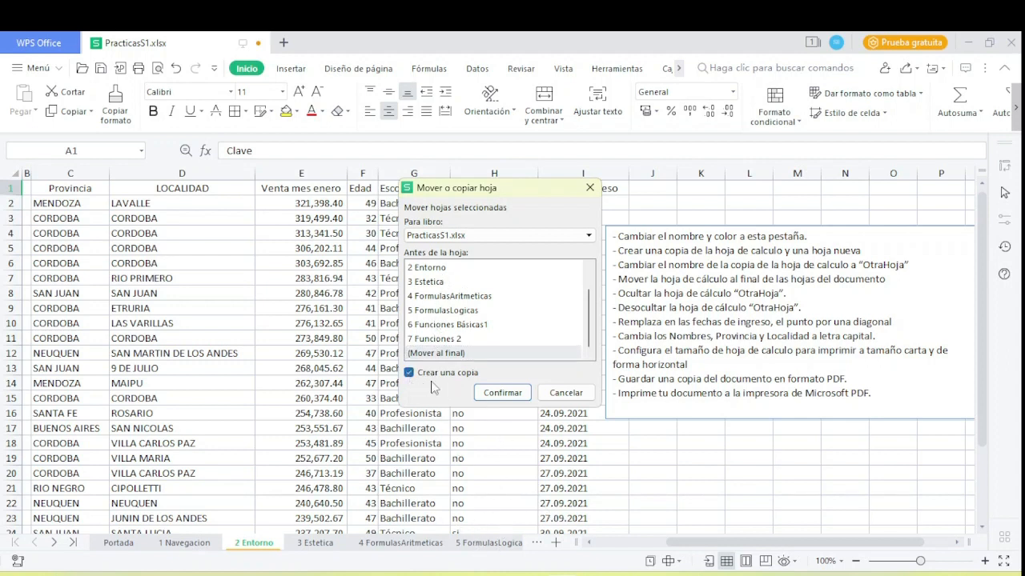
{"action": "left_click", "coordinate": [519, 393]}
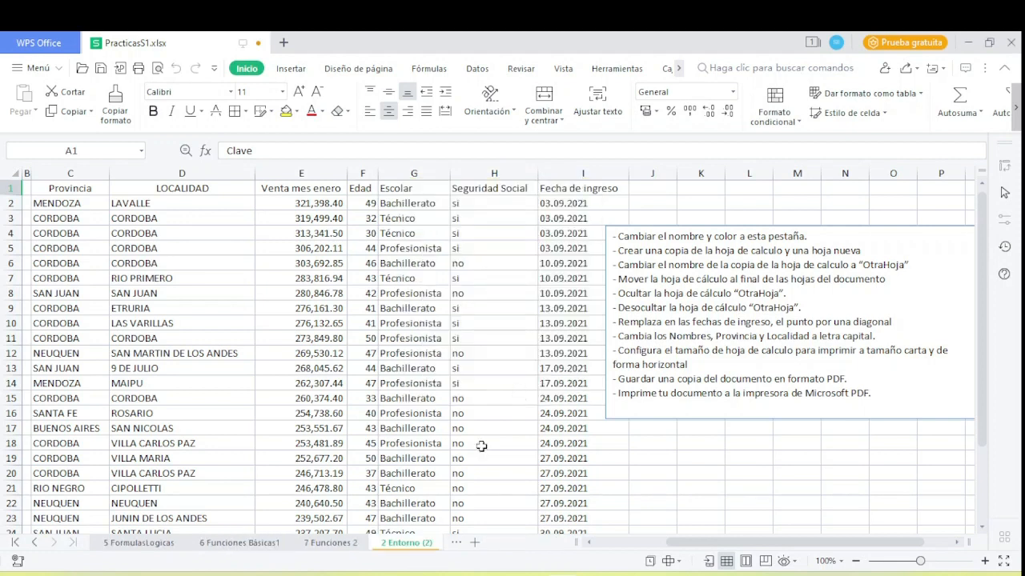
Look through the workbook's sheet tabs to compare the positions of the original "2 Entorno" sheet and its copy.
{"action": "left_click", "coordinate": [35, 544]}
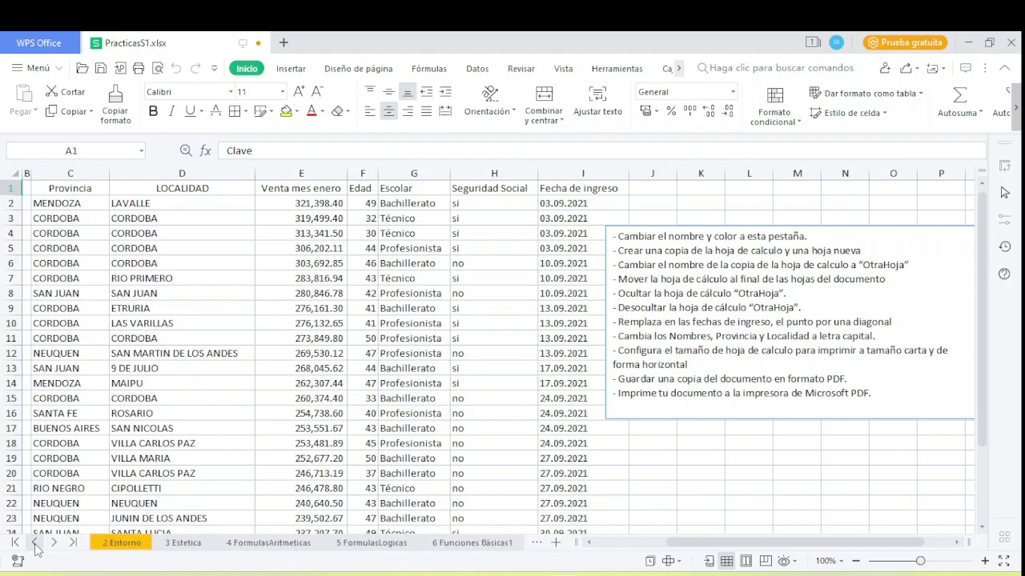
{"action": "left_click", "coordinate": [35, 543]}
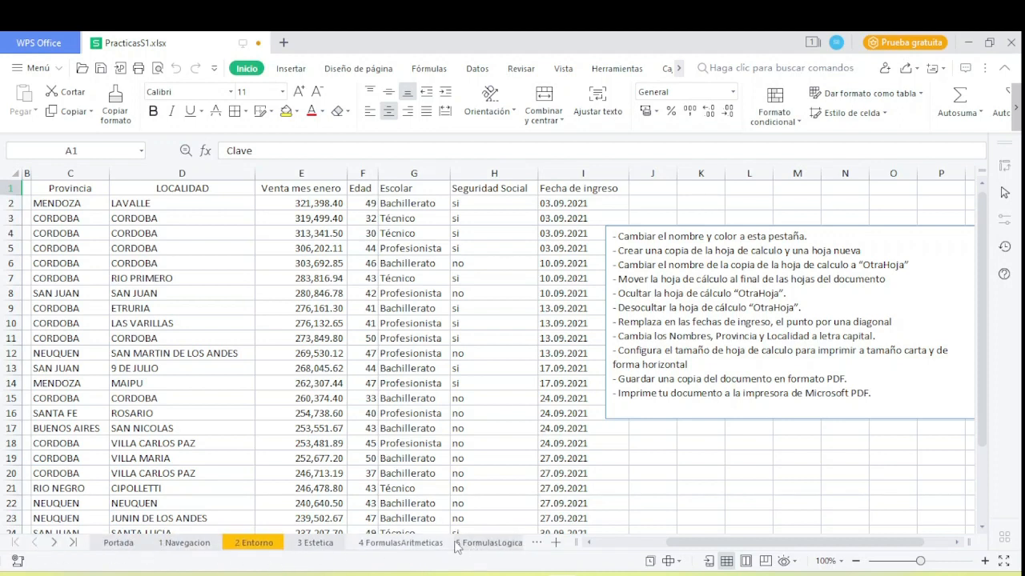
{"action": "left_click", "coordinate": [55, 543]}
{"action": "left_click", "coordinate": [55, 542]}
{"action": "left_click", "coordinate": [55, 542]}
{"action": "left_click", "coordinate": [55, 543]}
{"action": "left_click", "coordinate": [54, 543]}
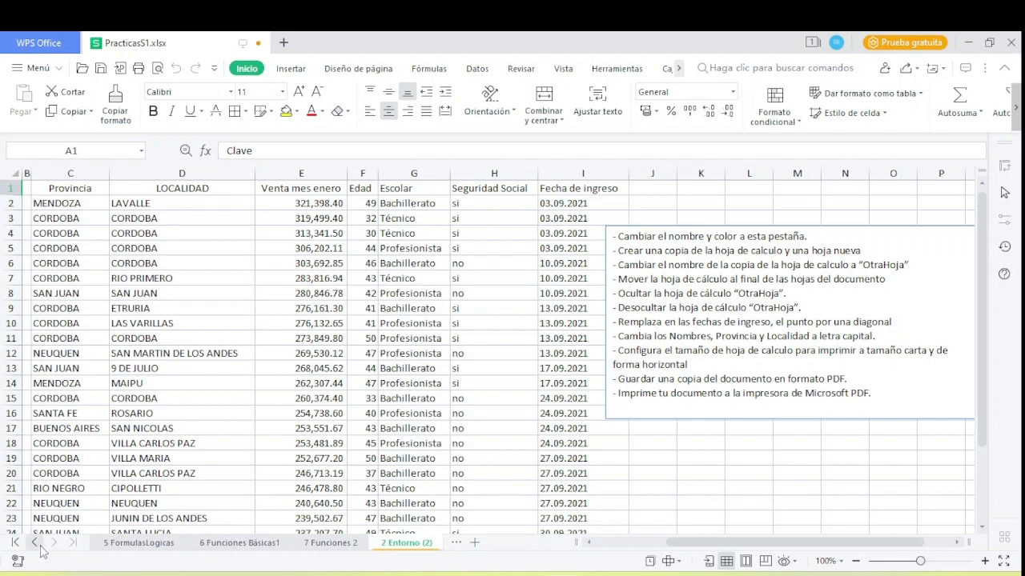
{"action": "left_click", "coordinate": [34, 543]}
{"action": "left_click", "coordinate": [35, 542]}
{"action": "left_click", "coordinate": [35, 543]}
{"action": "left_click", "coordinate": [34, 542]}
{"action": "left_click", "coordinate": [53, 543]}
{"action": "left_click", "coordinate": [54, 544]}
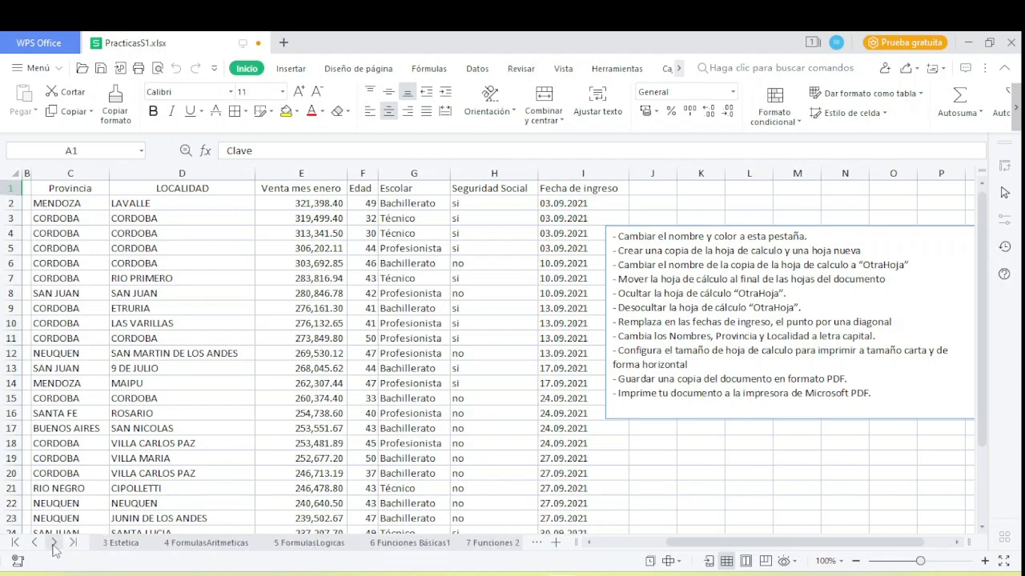
{"action": "left_click", "coordinate": [54, 544]}
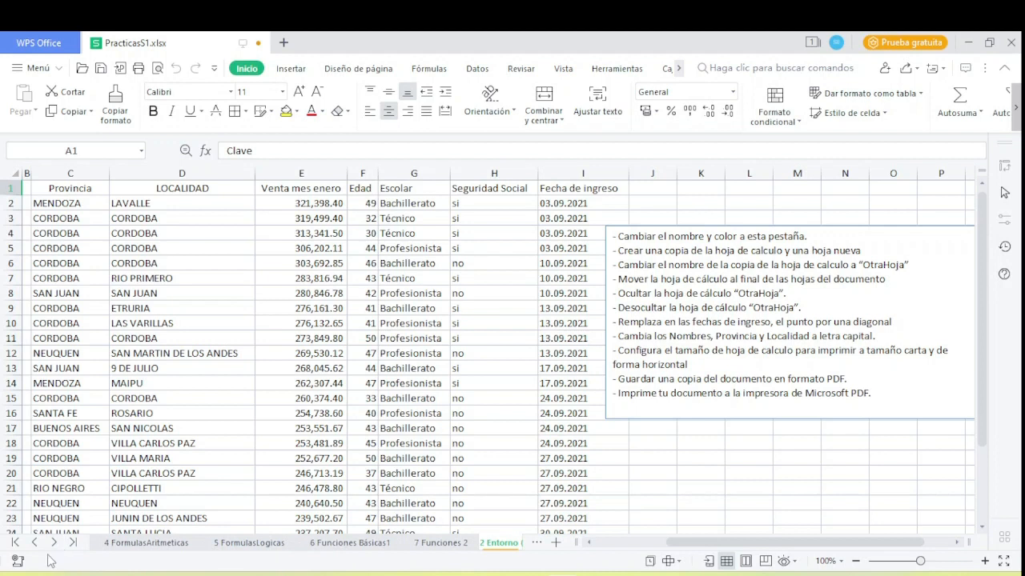
{"action": "left_click", "coordinate": [54, 545]}
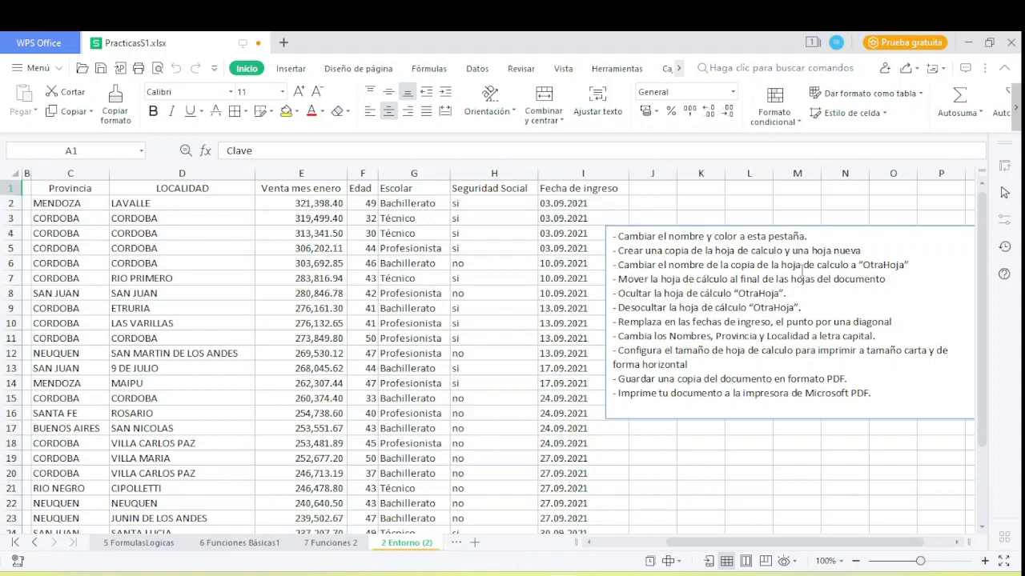
Add a new blank sheet after the copied "2 Entorno (2)" sheet, and return to the original "2 Entorno" sheet.
{"action": "left_click", "coordinate": [476, 543]}
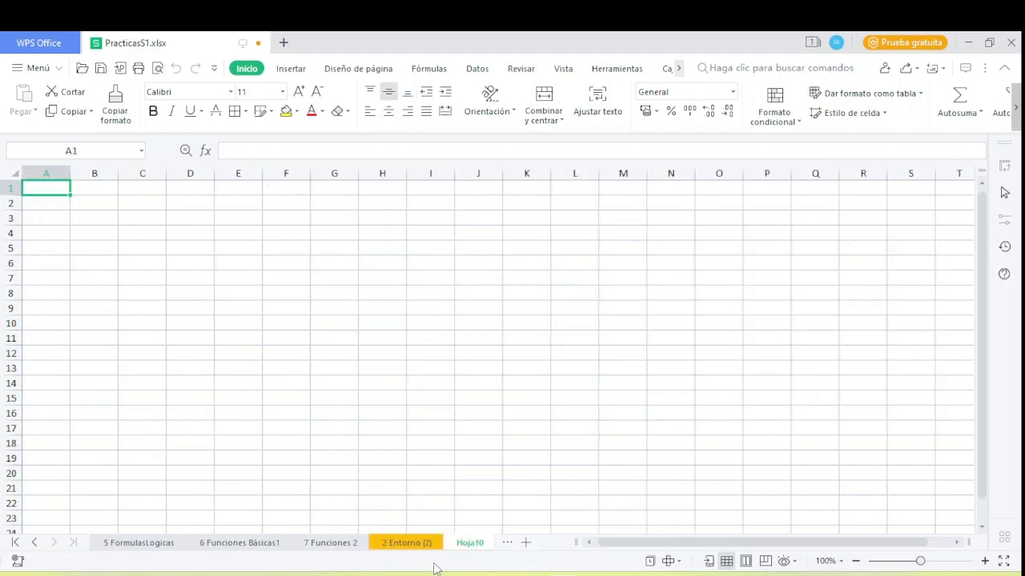
{"action": "left_click", "coordinate": [421, 543]}
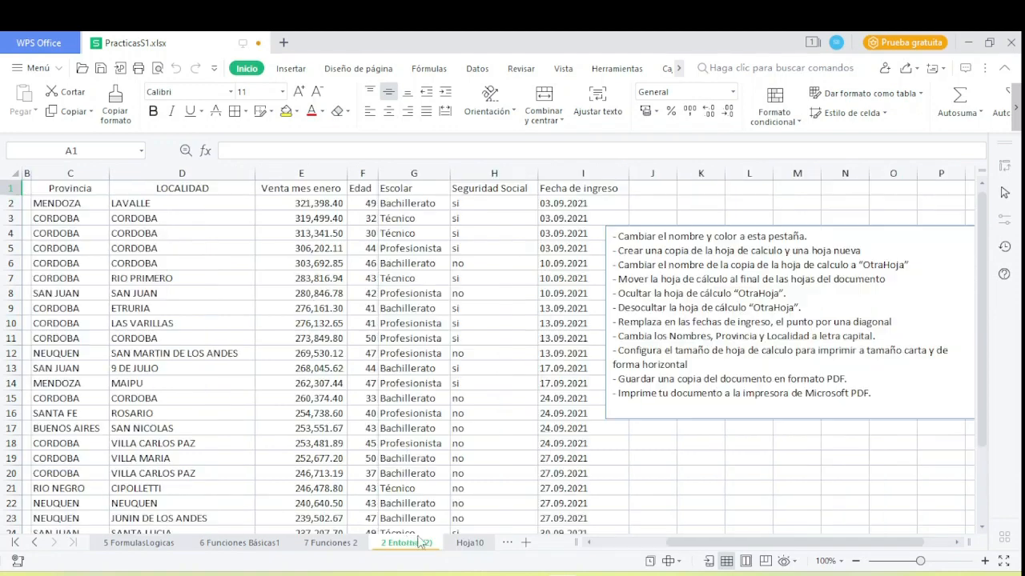
{"action": "left_click", "coordinate": [474, 545]}
{"action": "left_click", "coordinate": [425, 543]}
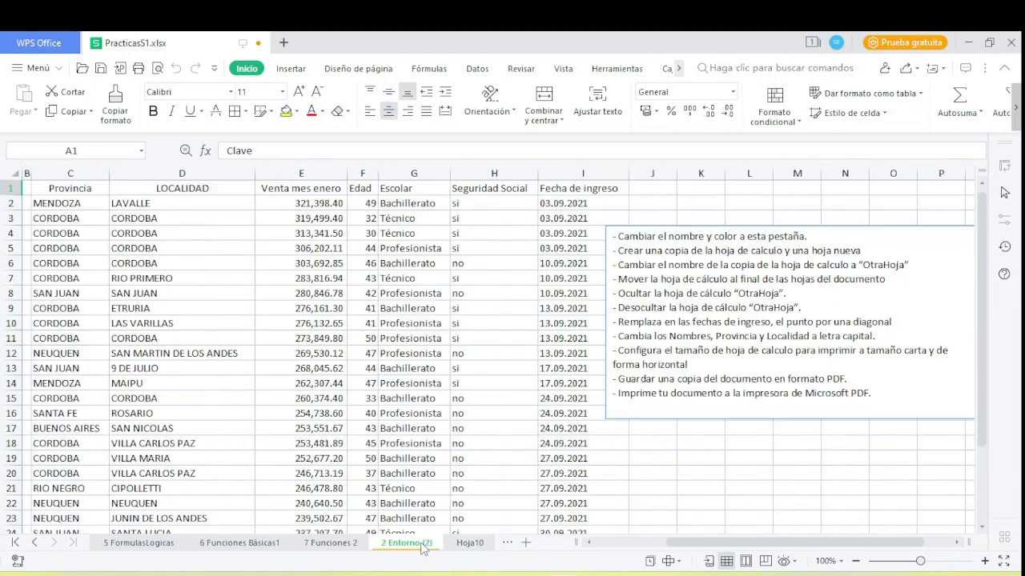
{"action": "left_click", "coordinate": [34, 542]}
{"action": "left_click", "coordinate": [194, 546]}
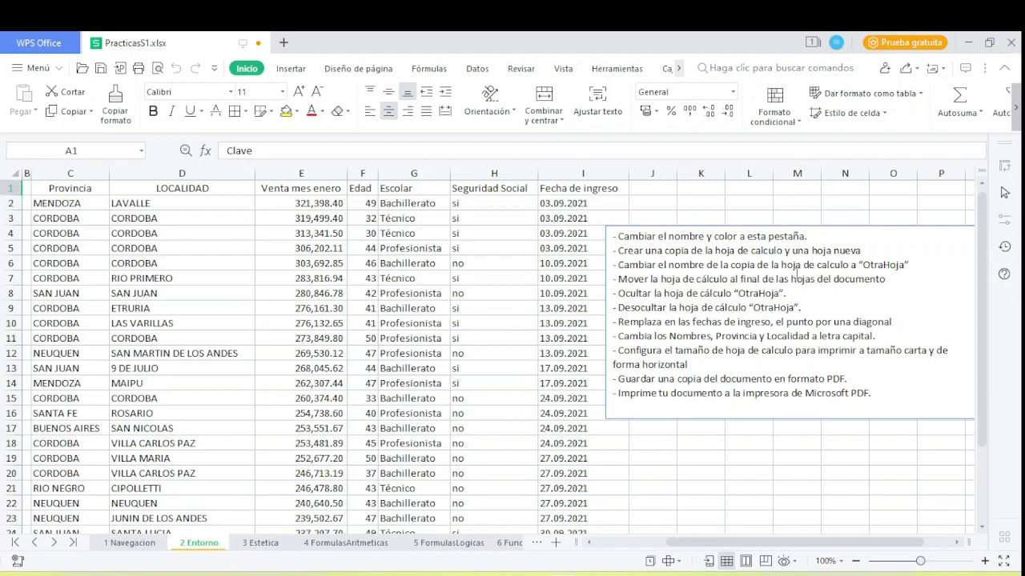
Rename the copied sheet "2 Entorno (2)" as "OtraHoja".
{"action": "left_click", "coordinate": [53, 543]}
{"action": "left_click", "coordinate": [54, 543]}
{"action": "left_click", "coordinate": [54, 543]}
{"action": "left_click", "coordinate": [54, 543]}
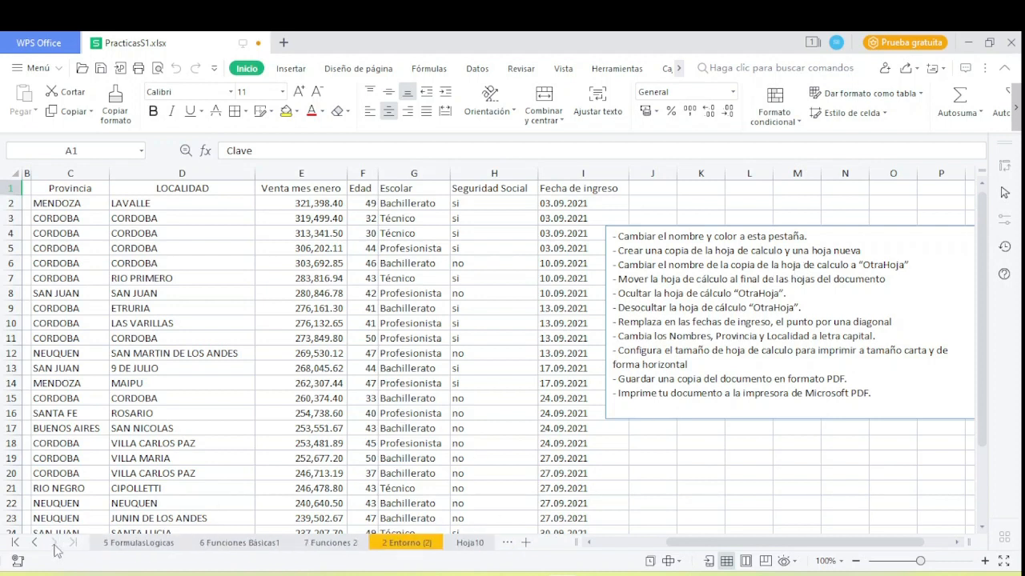
{"action": "double_click", "coordinate": [409, 544]}
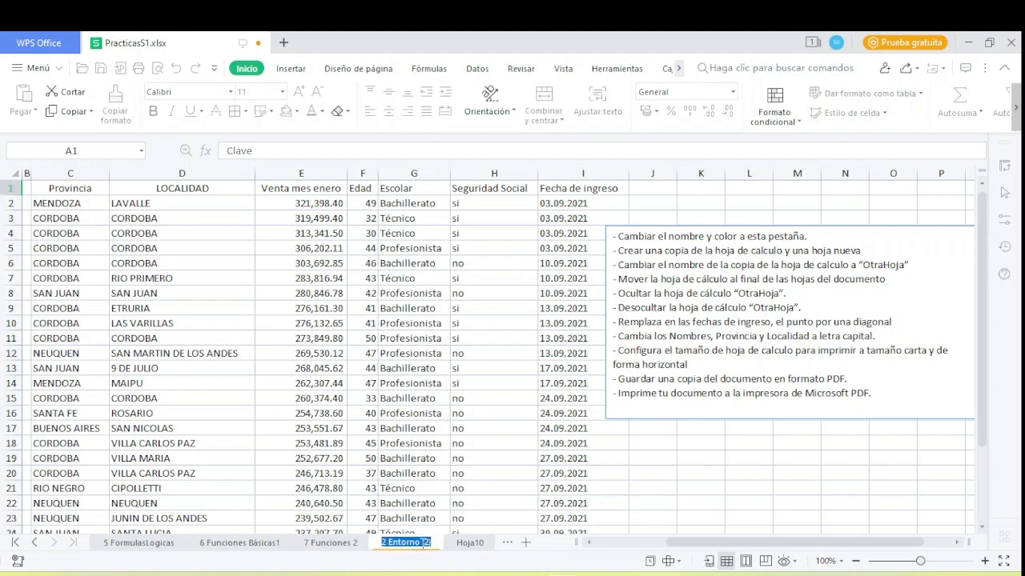
{"action": "type", "text": "OtraHoja"}
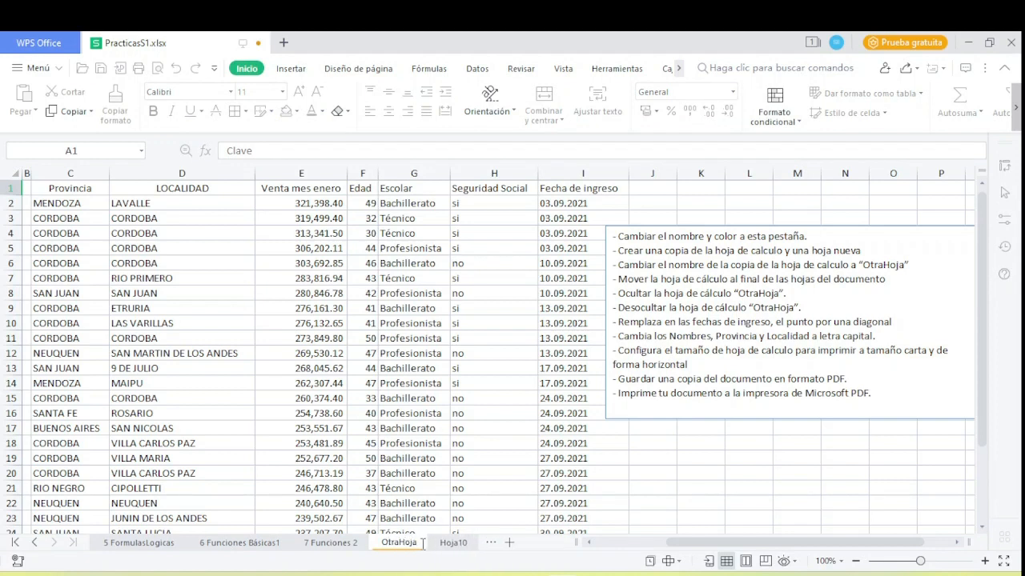
{"action": "key", "text": "Return"}
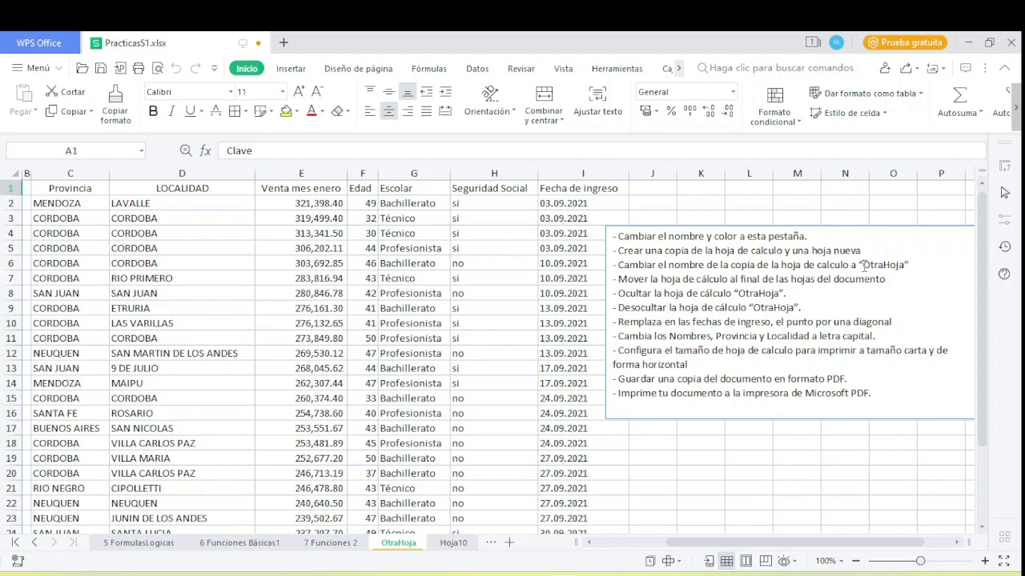
{"action": "left_click_drag", "start_coordinate": [863, 266], "coordinate": [885, 271]}
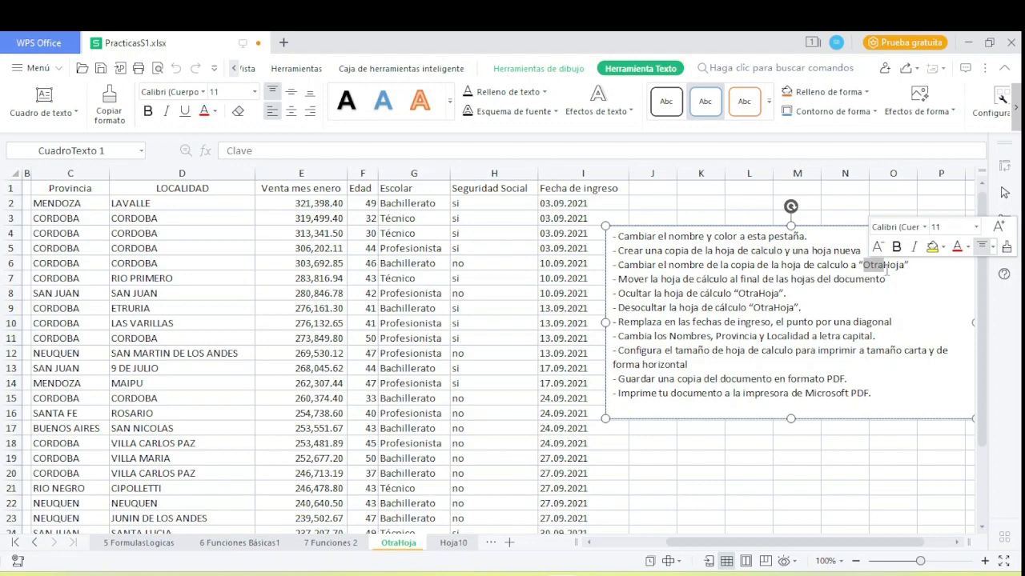
{"action": "left_click", "coordinate": [884, 265]}
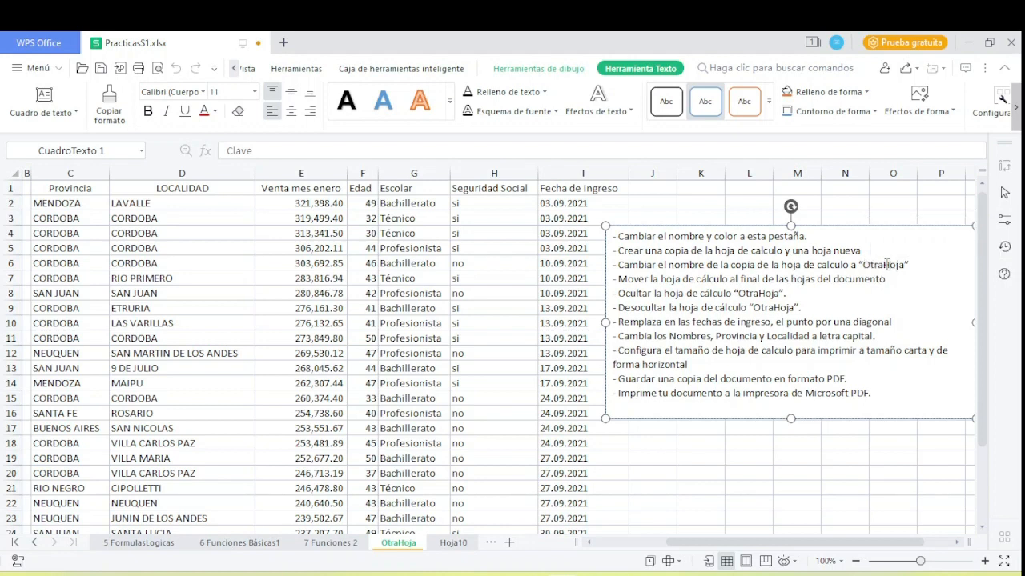
{"action": "left_click_drag", "start_coordinate": [884, 265], "coordinate": [903, 273]}
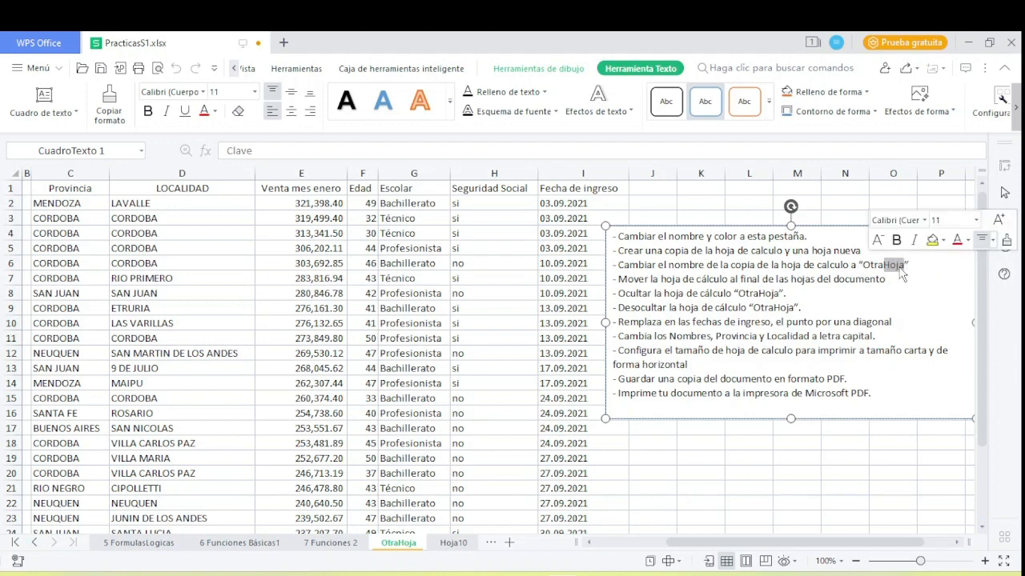
Try extending the sheet name in the instructions text box to "OtraHojaNumero2Parcial", and undo the change.
{"action": "left_click", "coordinate": [902, 269]}
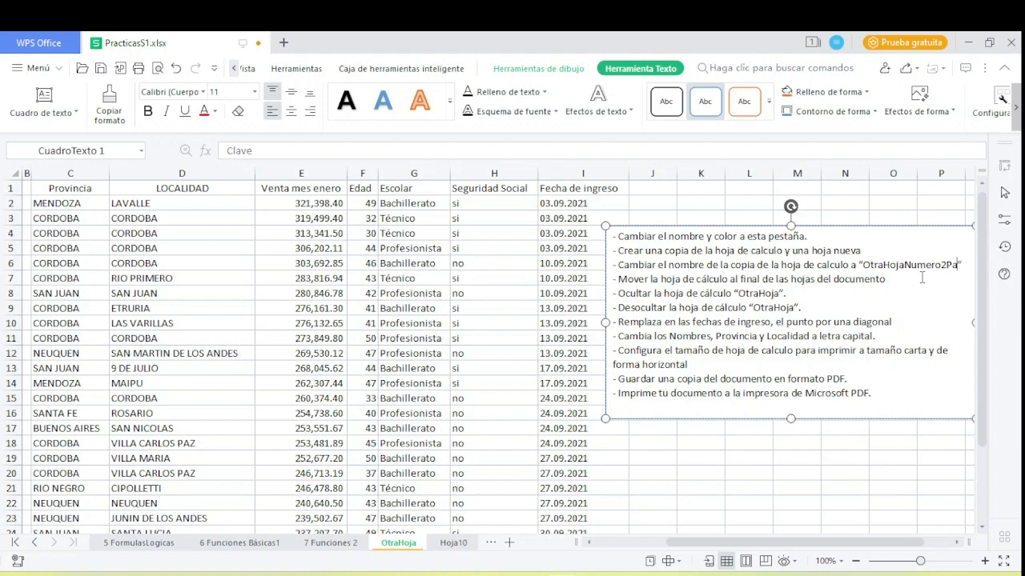
{"action": "type", "text": "ial"}
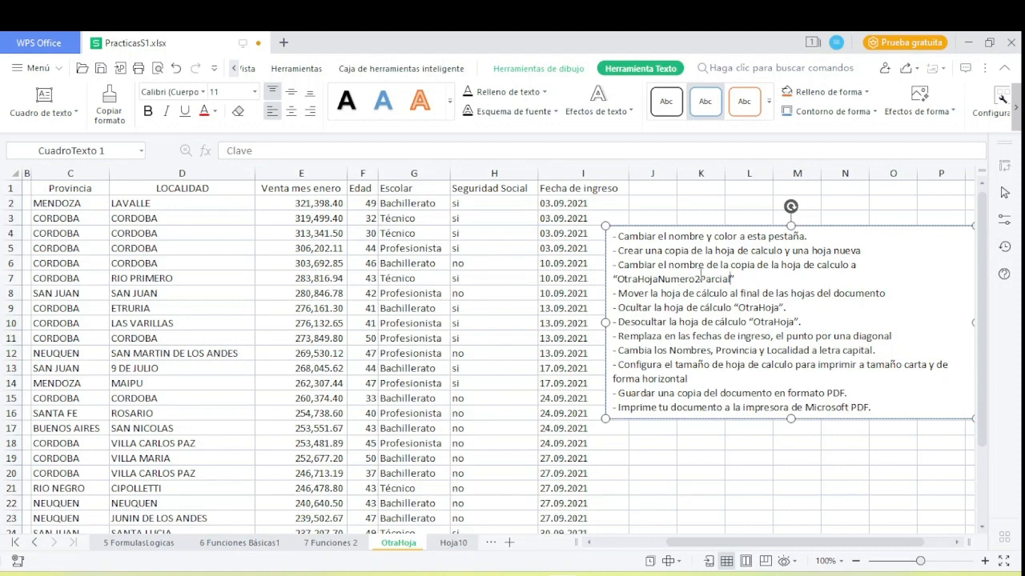
{"action": "left_click", "coordinate": [699, 457]}
{"action": "key", "text": "ctrl+z"}
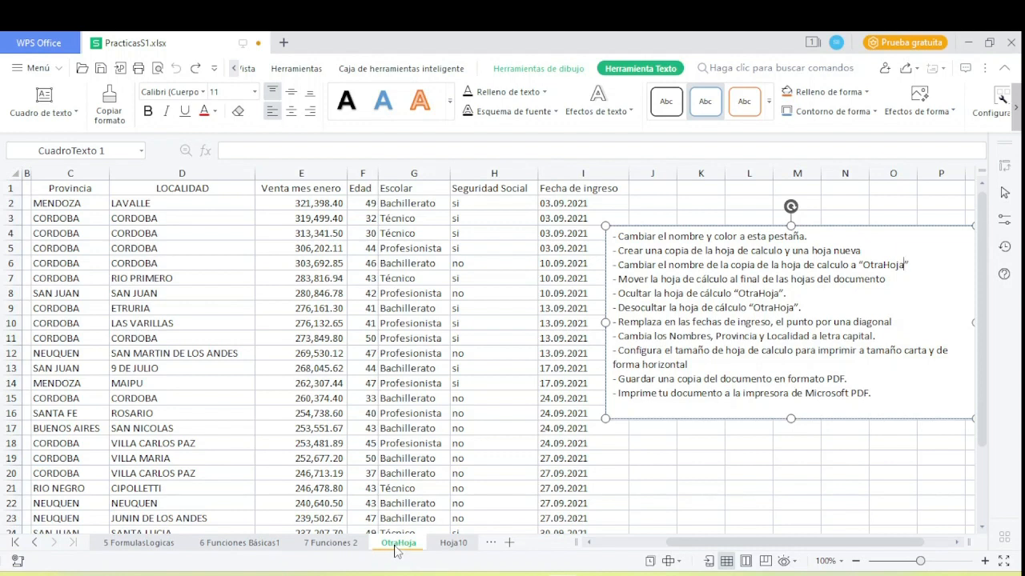
Move the "OtraHoja" sheet after "Hoja10" at the end of the workbook, and hide it.
{"action": "mouse_move", "coordinate": [396, 551]}
{"action": "left_mouse_down"}
{"action": "mouse_move", "coordinate": [255, 554]}
{"action": "mouse_move", "coordinate": [497, 553]}
{"action": "left_mouse_up"}
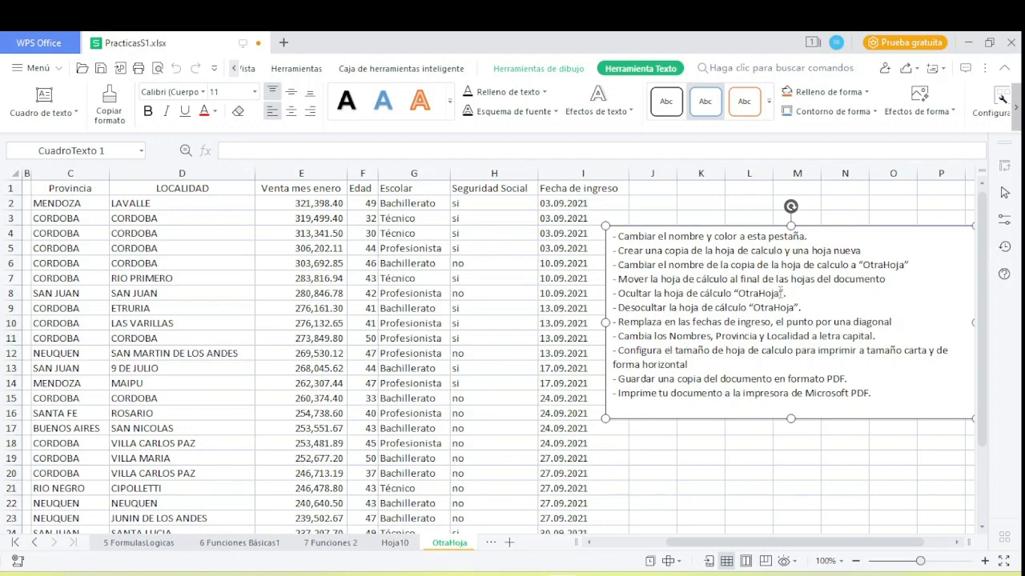
{"action": "right_click", "coordinate": [446, 545]}
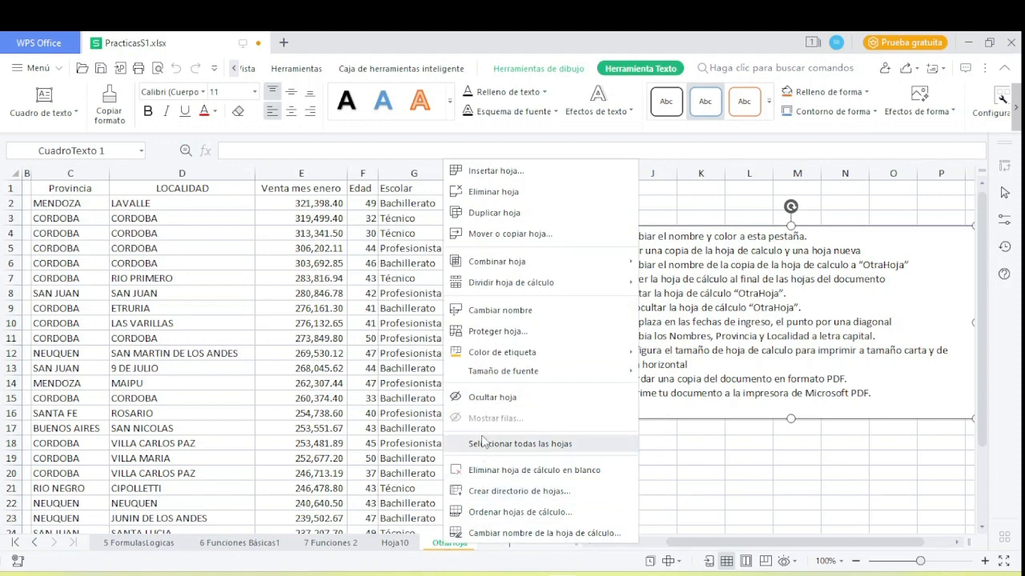
{"action": "left_click", "coordinate": [514, 405]}
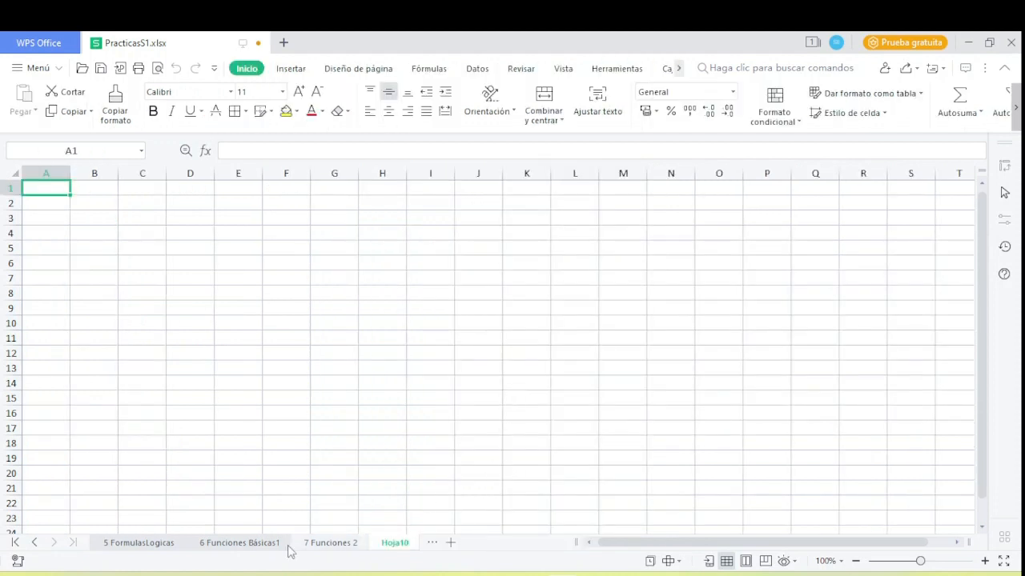
Return to the "2 Entorno" sheet and review the date replacement task against the first date under "Fecha de ingreso".
{"action": "left_click", "coordinate": [34, 543]}
{"action": "left_click", "coordinate": [34, 543]}
{"action": "left_click", "coordinate": [35, 543]}
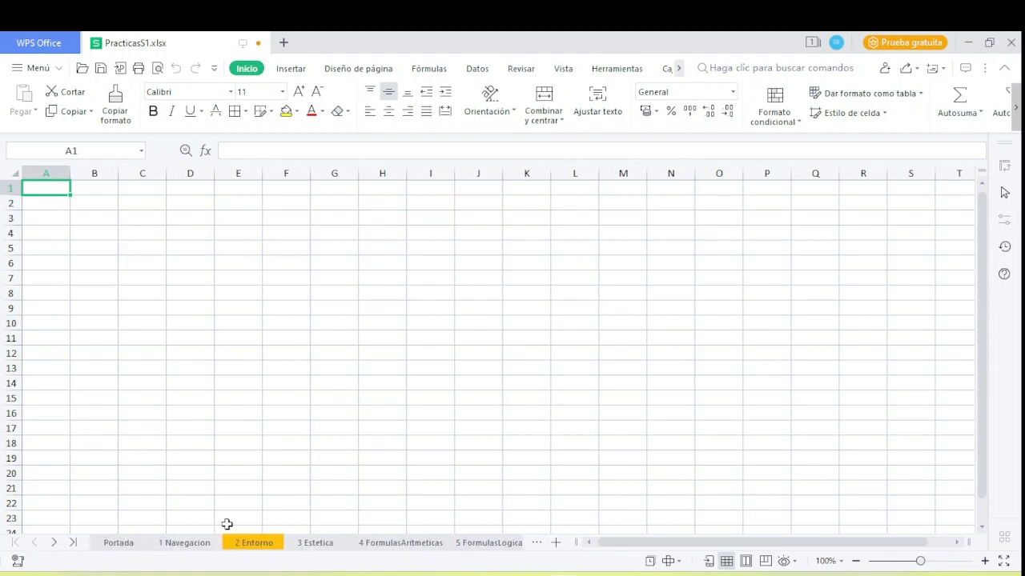
{"action": "left_click", "coordinate": [269, 548]}
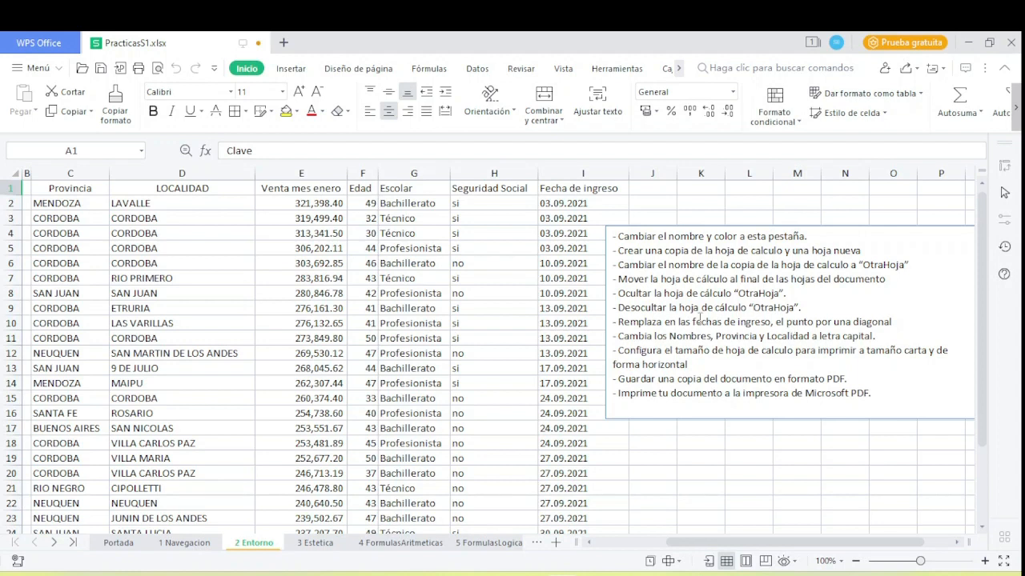
{"action": "left_click_drag", "start_coordinate": [619, 322], "coordinate": [774, 322]}
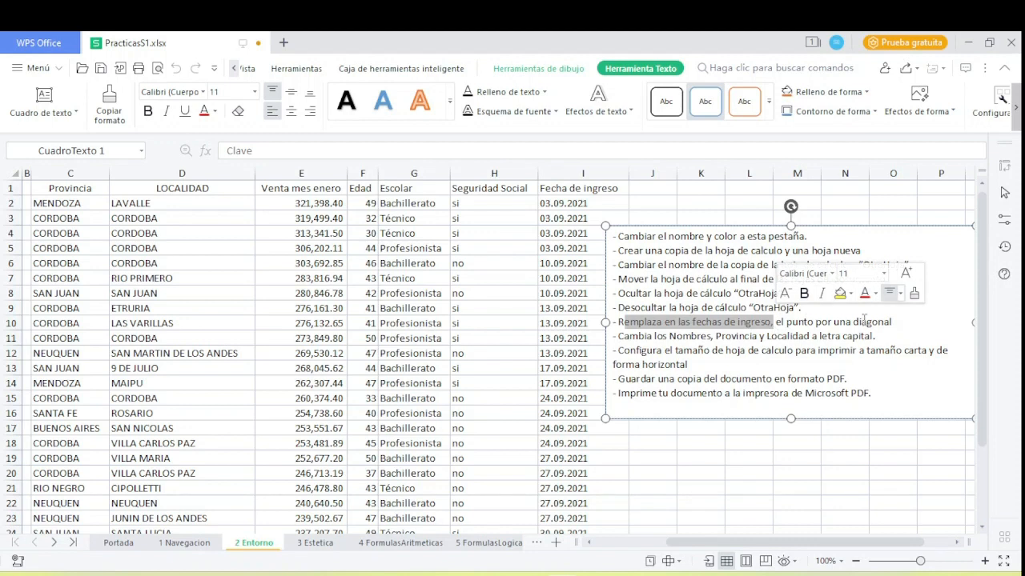
{"action": "left_click", "coordinate": [341, 248]}
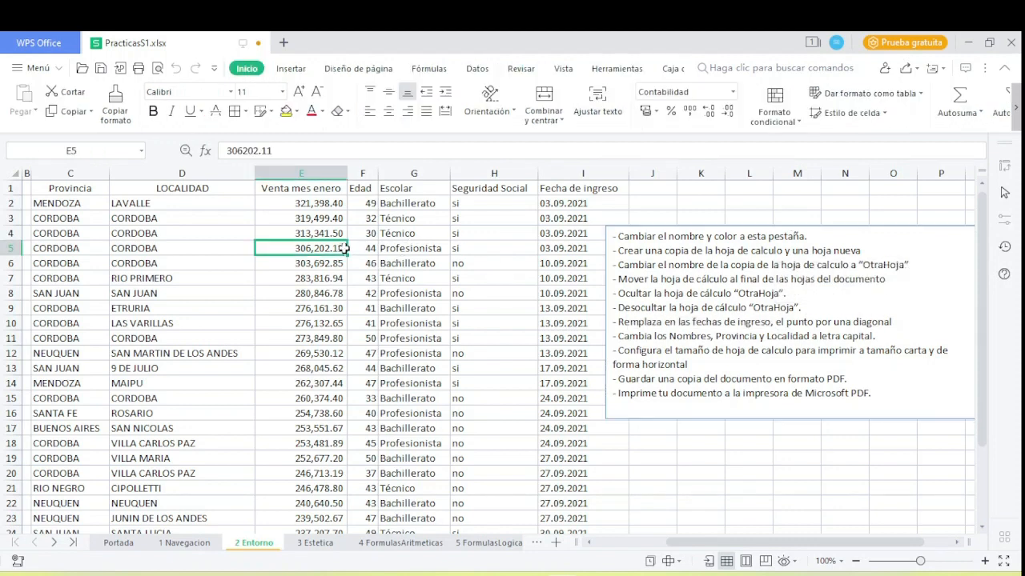
{"action": "left_click", "coordinate": [298, 203]}
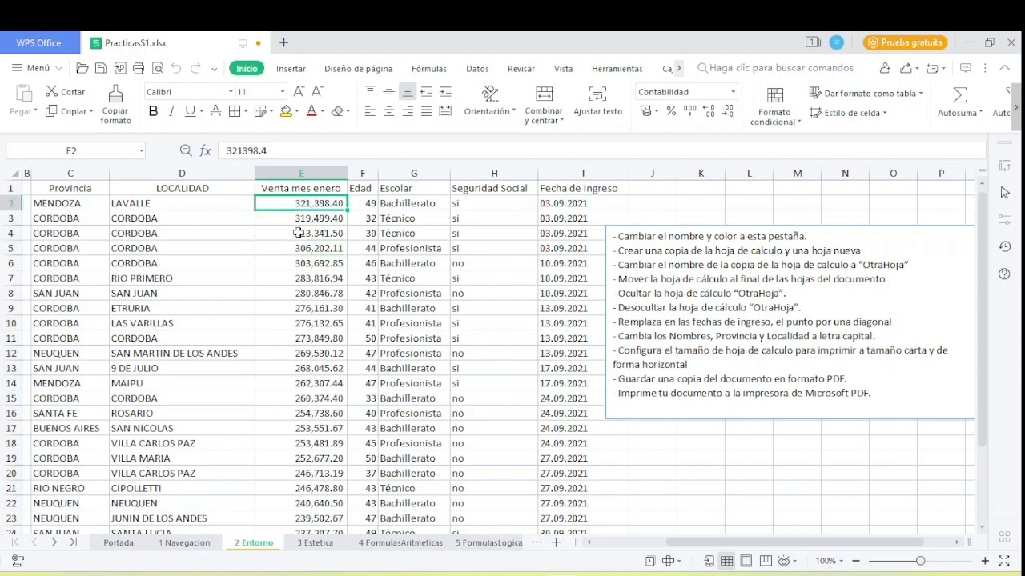
{"action": "left_click", "coordinate": [554, 205]}
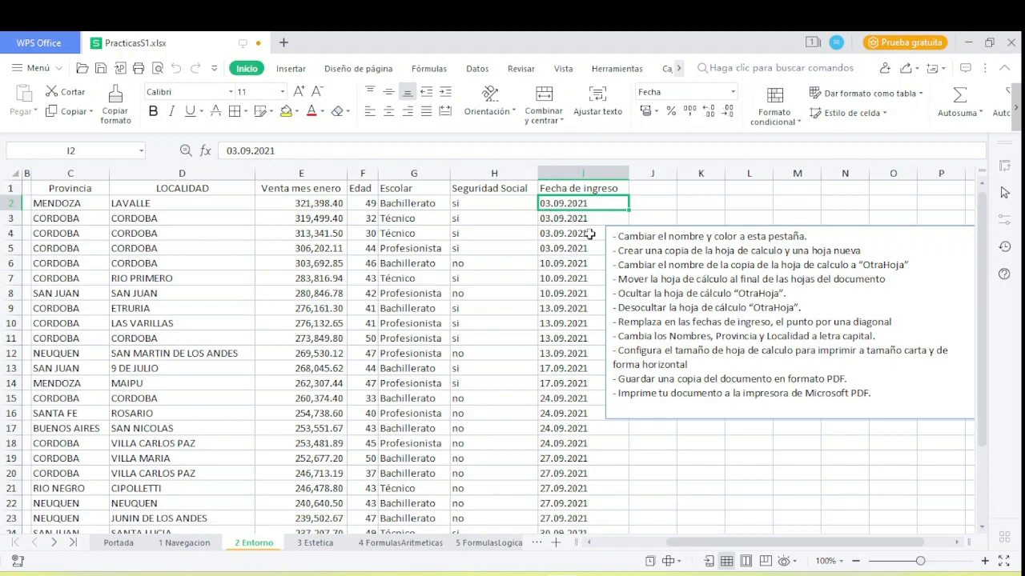
Move the instructions text box so it starts at about cell K2, clear of the "Fecha de ingreso" column.
{"action": "left_click", "coordinate": [691, 222]}
{"action": "left_click", "coordinate": [681, 226]}
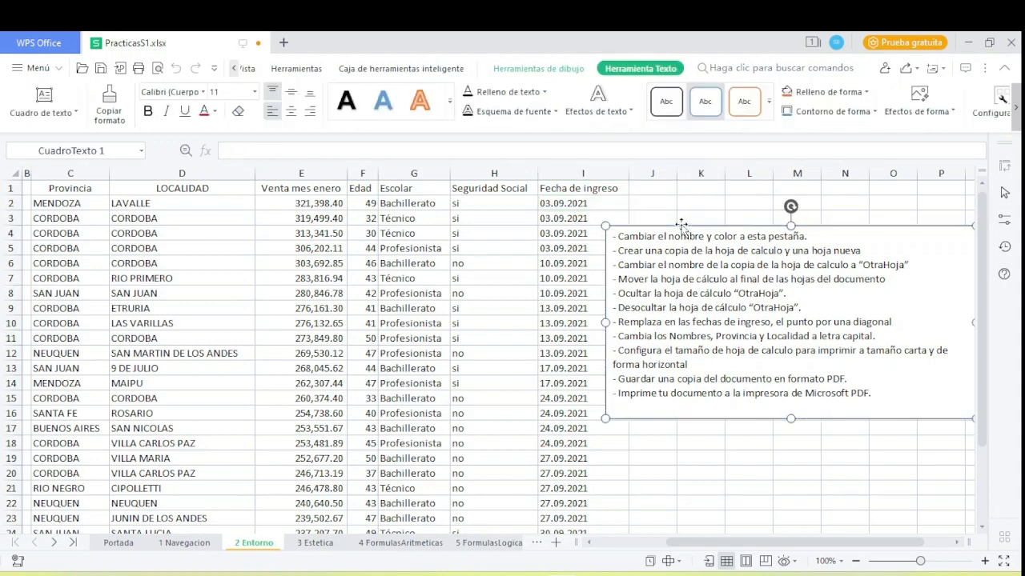
{"action": "left_click_drag", "start_coordinate": [681, 226], "coordinate": [756, 201]}
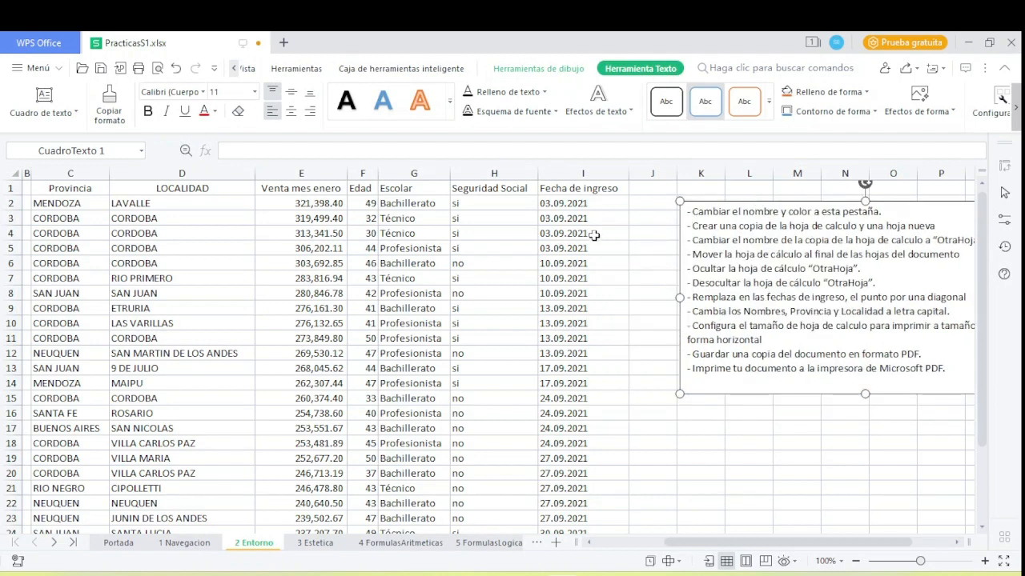
Select the "Fecha de ingreso" dates in I2:I29 and open the find-and-replace dialog for replacing.
{"action": "left_click", "coordinate": [576, 206]}
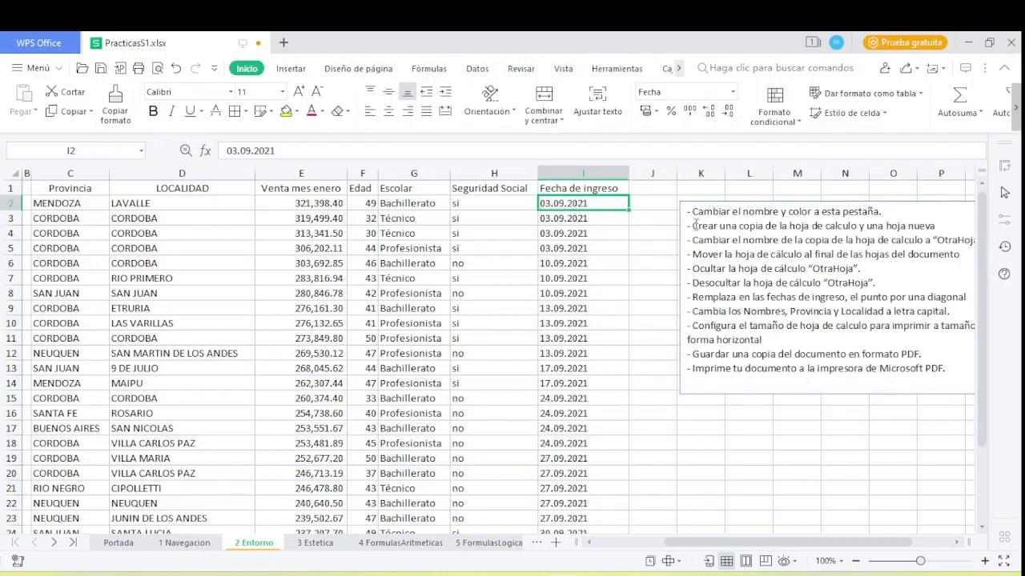
{"action": "key", "text": "ctrl+shift+Down"}
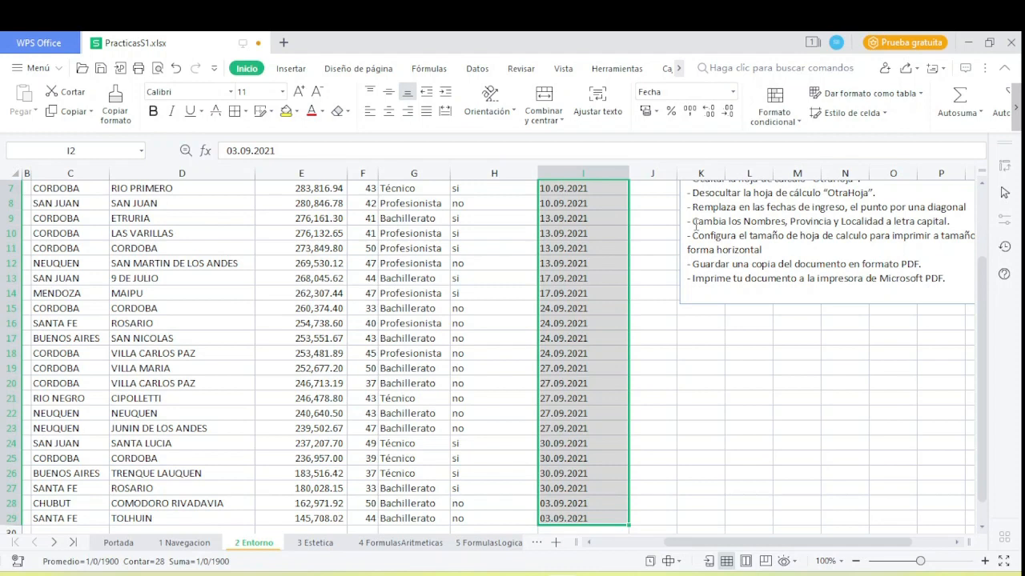
{"action": "scroll", "coordinate": [608, 374], "scroll_direction": "up", "scroll_amount": 2}
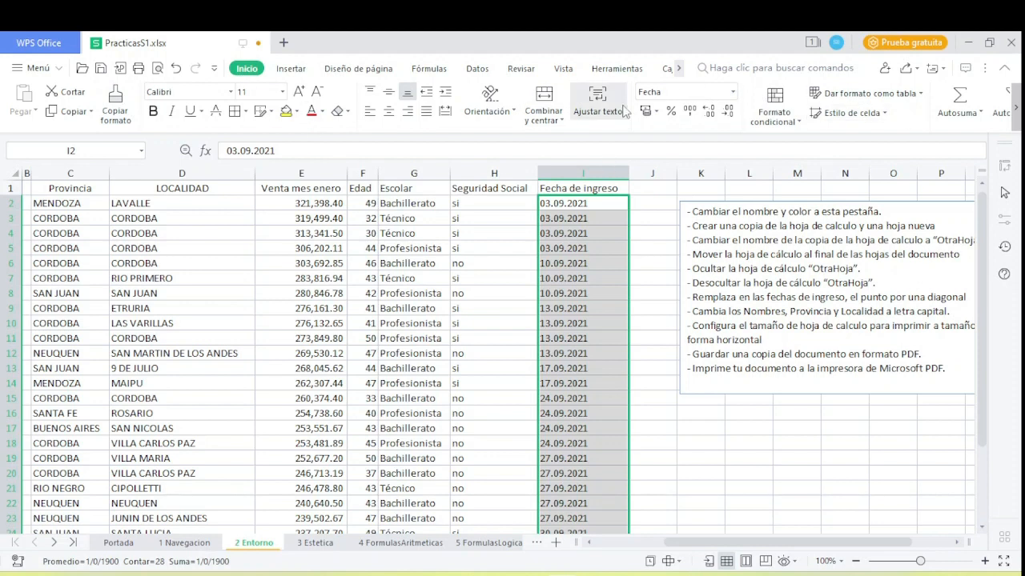
{"action": "left_click", "coordinate": [1017, 112]}
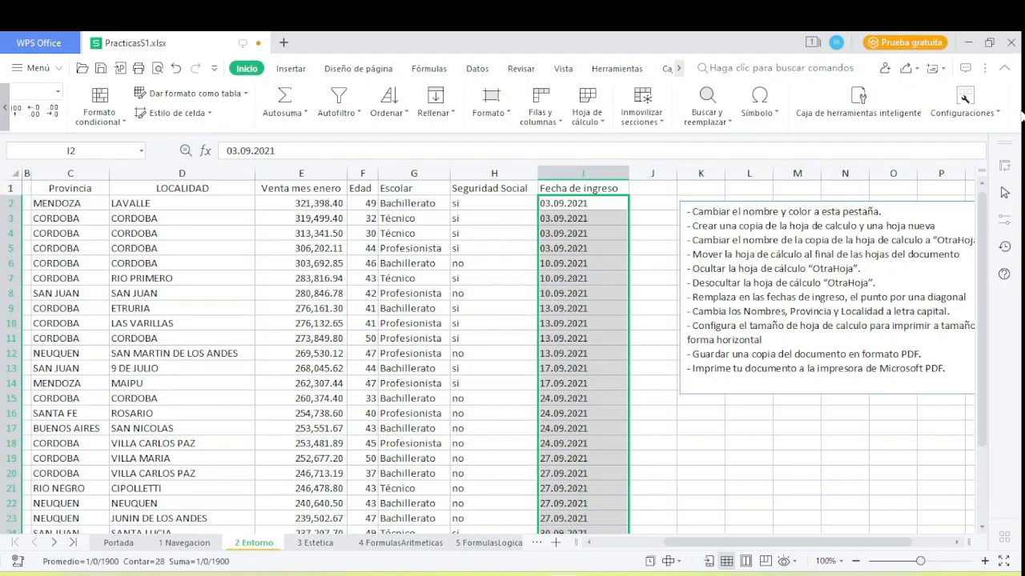
{"action": "left_click", "coordinate": [8, 112]}
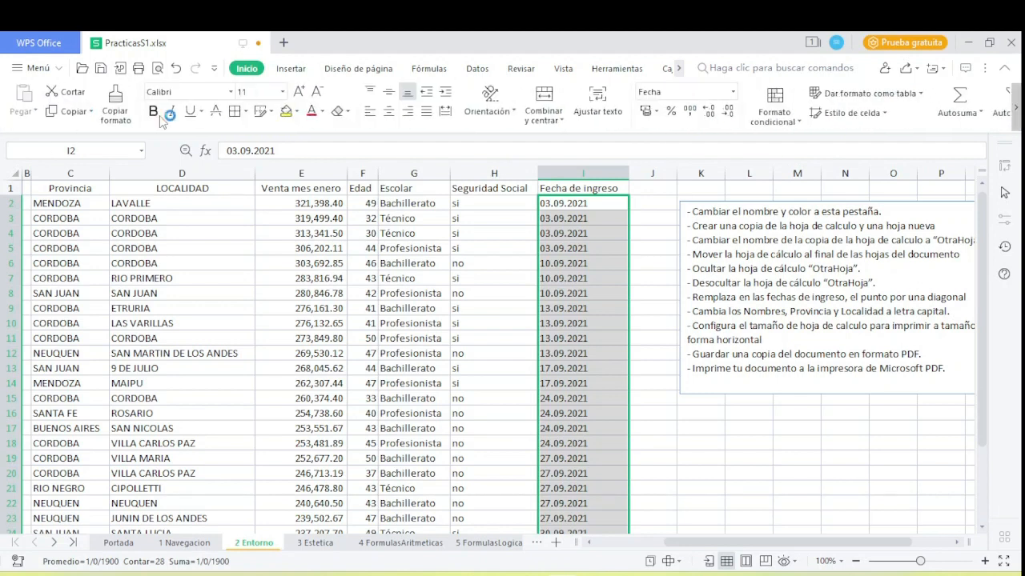
{"action": "left_click", "coordinate": [1017, 112]}
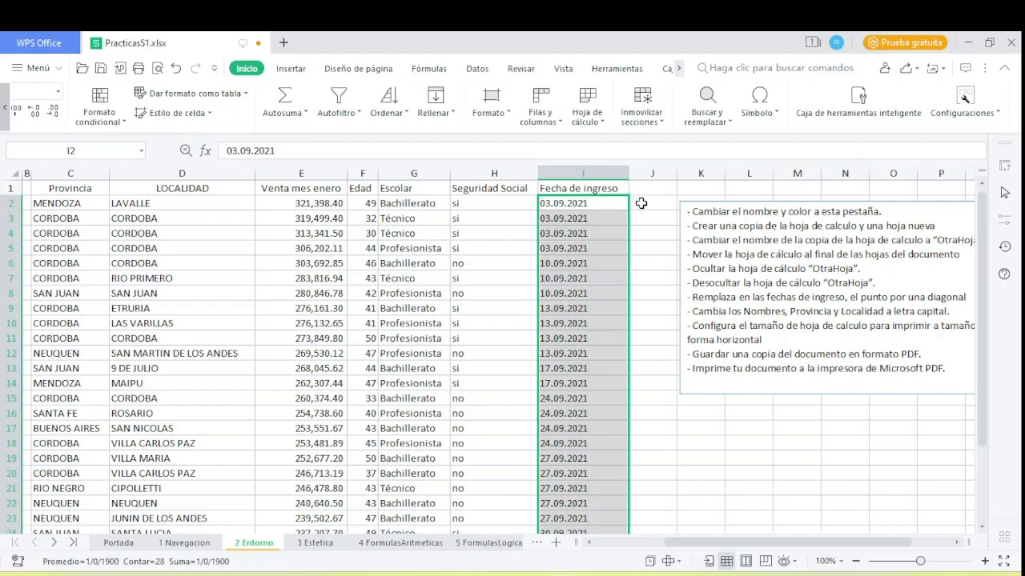
{"action": "left_click", "coordinate": [712, 121]}
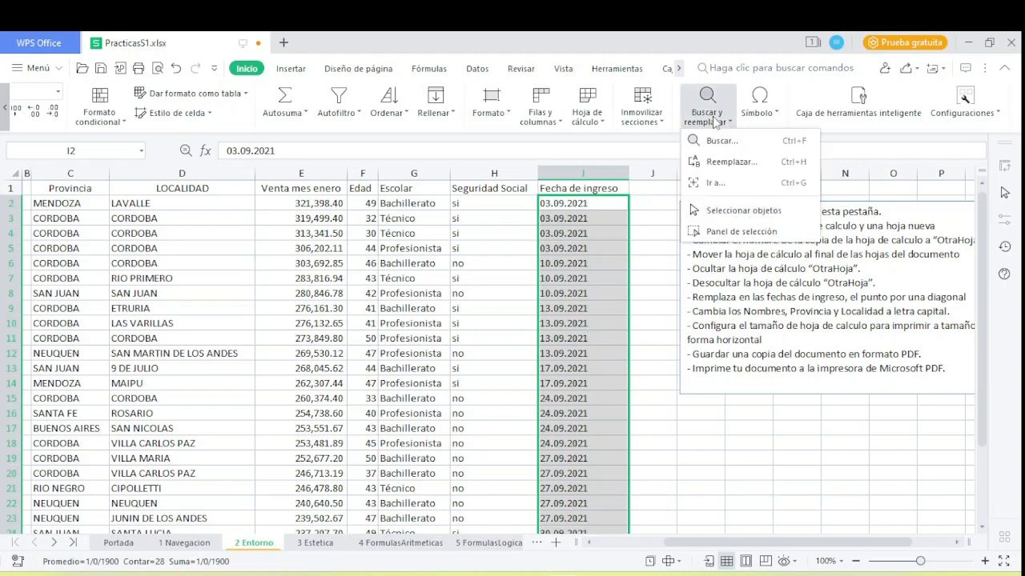
{"action": "left_click", "coordinate": [732, 163]}
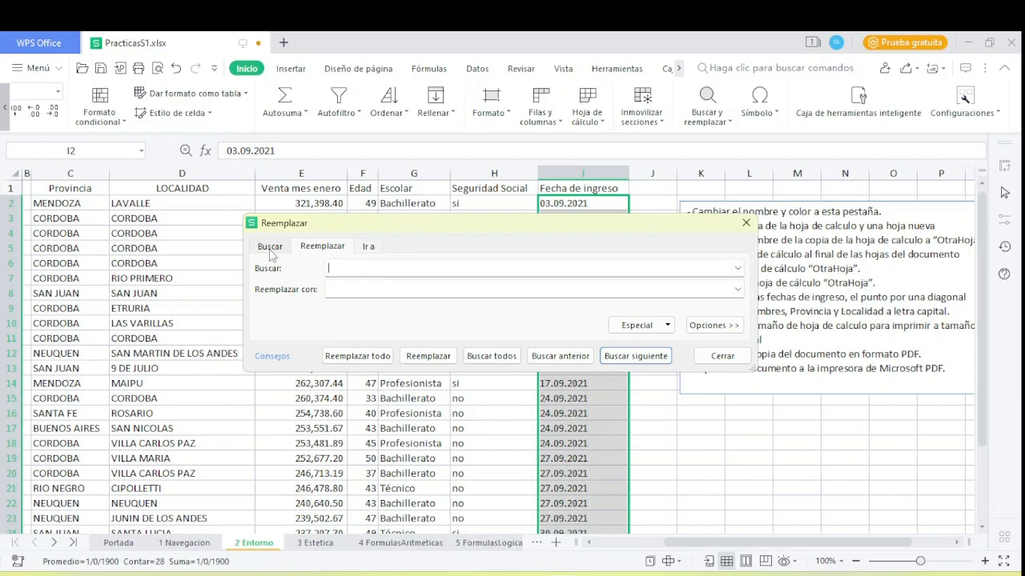
Set the replacement to search for "." and substitute "/".
{"action": "left_click", "coordinate": [272, 251]}
{"action": "left_click", "coordinate": [317, 250]}
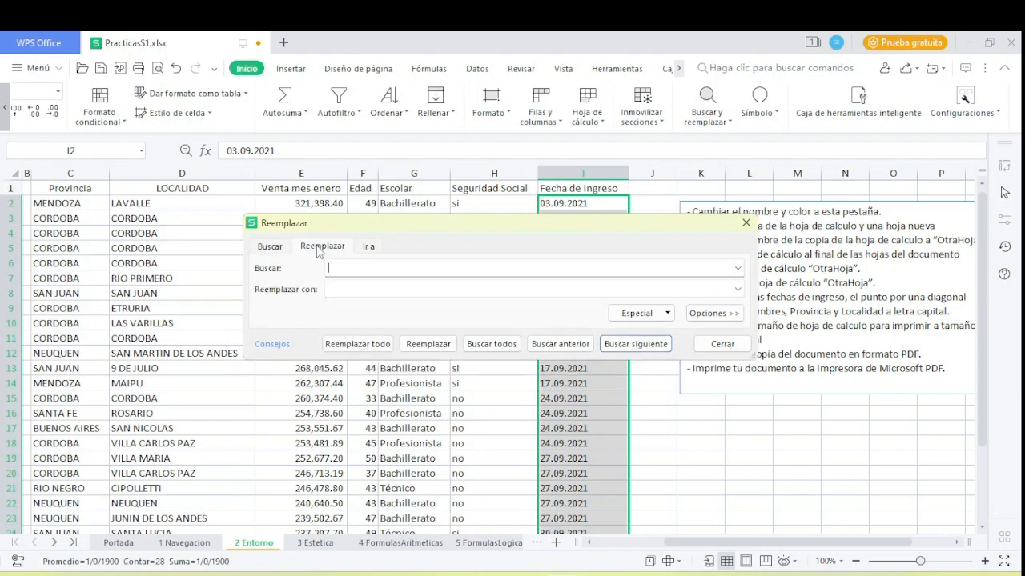
{"action": "left_click", "coordinate": [369, 250]}
{"action": "left_click", "coordinate": [346, 247]}
{"action": "type", "text": "."}
{"action": "left_click", "coordinate": [326, 288]}
{"action": "type", "text": "/"}
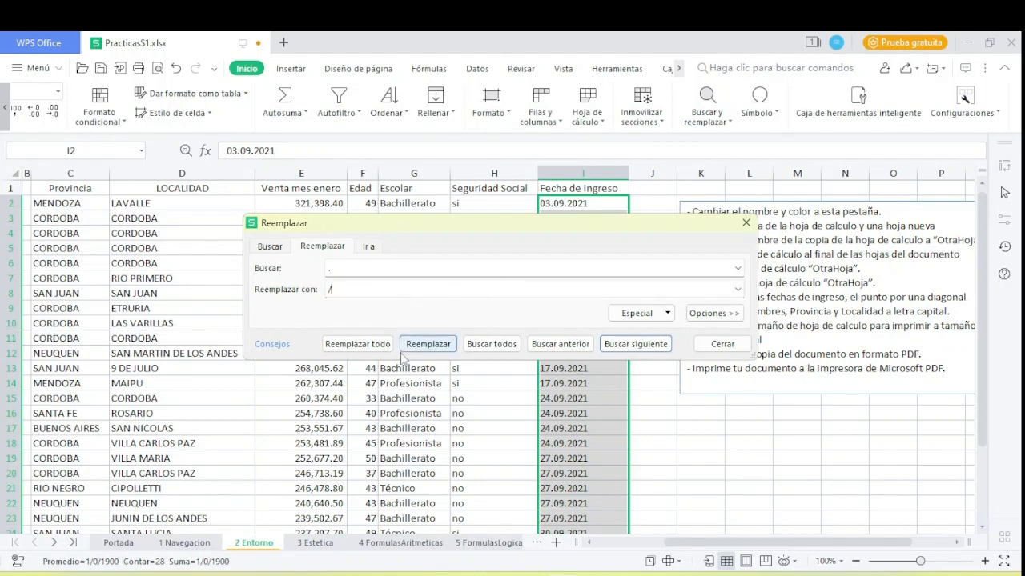
Move the Replace dialog clear of the dates and step forward and backward through the matches in the "Fecha de ingreso" column.
{"action": "left_click_drag", "start_coordinate": [580, 229], "coordinate": [541, 113]}
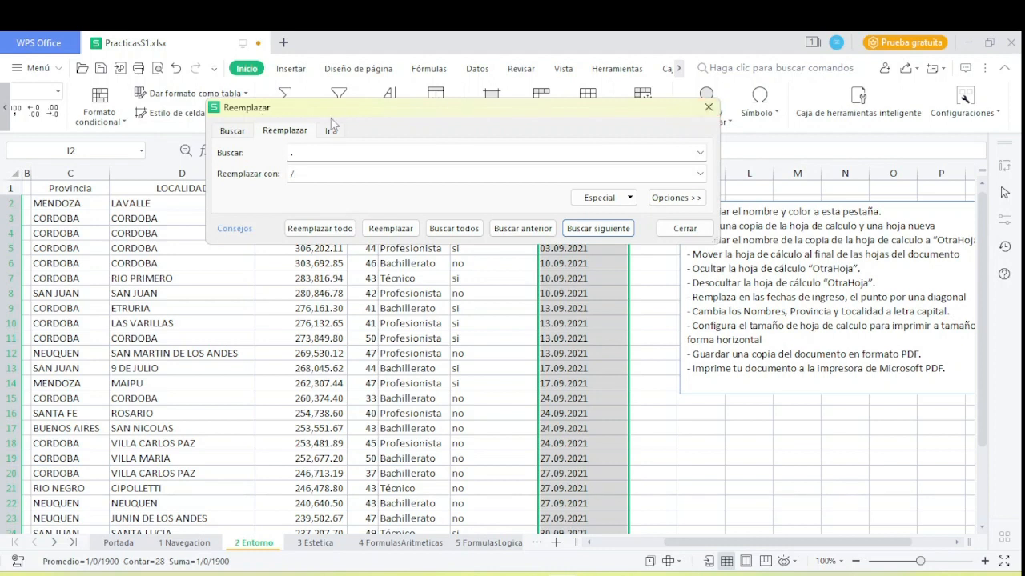
{"action": "mouse_move", "coordinate": [341, 114]}
{"action": "left_mouse_down"}
{"action": "mouse_move", "coordinate": [345, 142]}
{"action": "mouse_move", "coordinate": [334, 110]}
{"action": "left_mouse_up"}
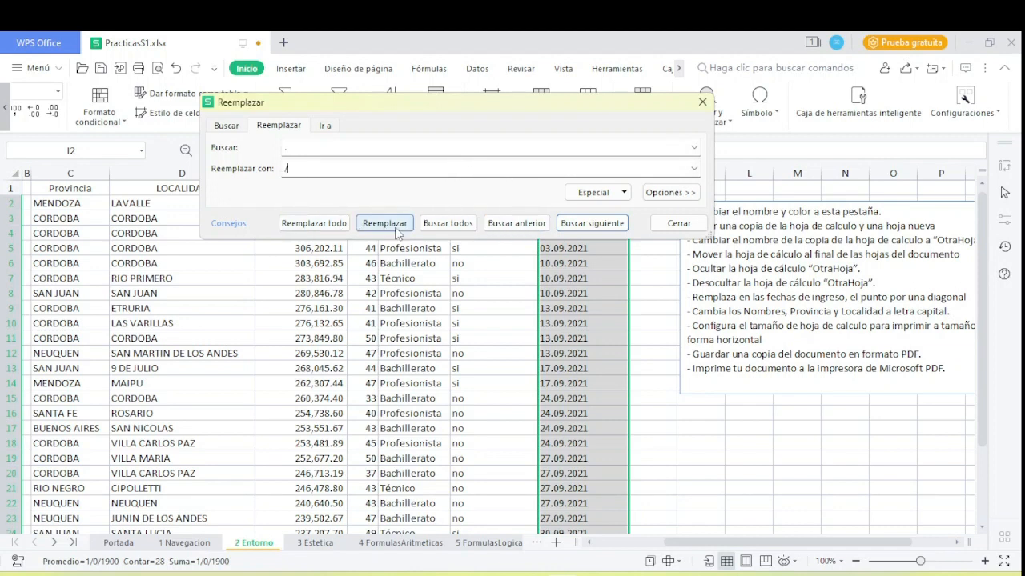
{"action": "left_click_drag", "start_coordinate": [507, 104], "coordinate": [370, 70]}
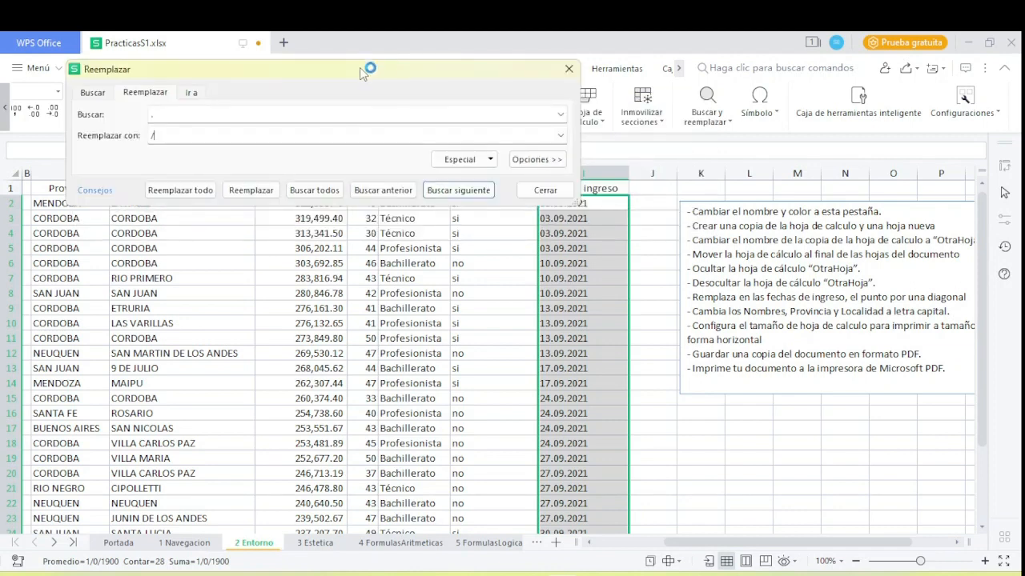
{"action": "left_click", "coordinate": [401, 189]}
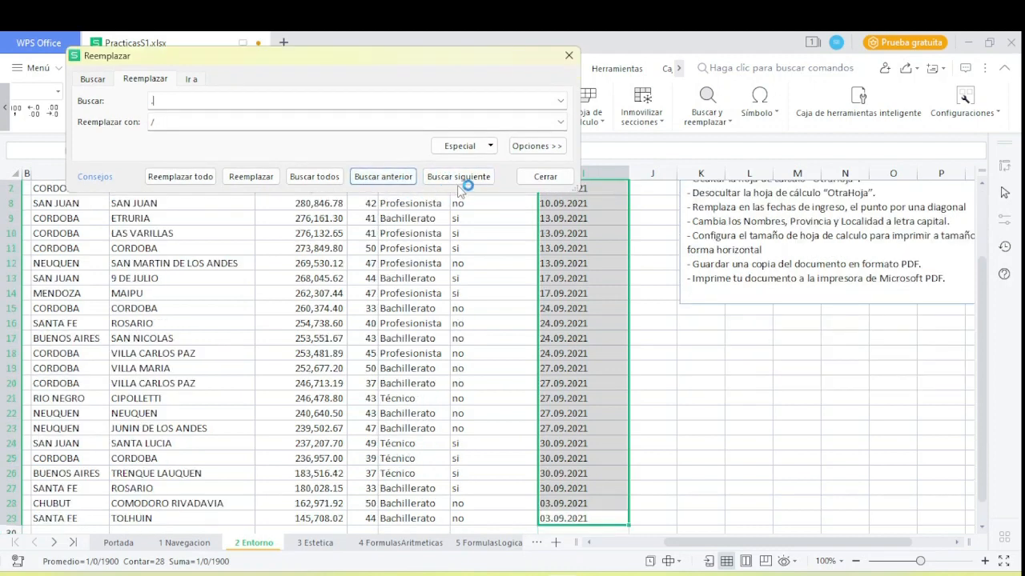
{"action": "left_click", "coordinate": [460, 182]}
{"action": "left_click", "coordinate": [400, 180]}
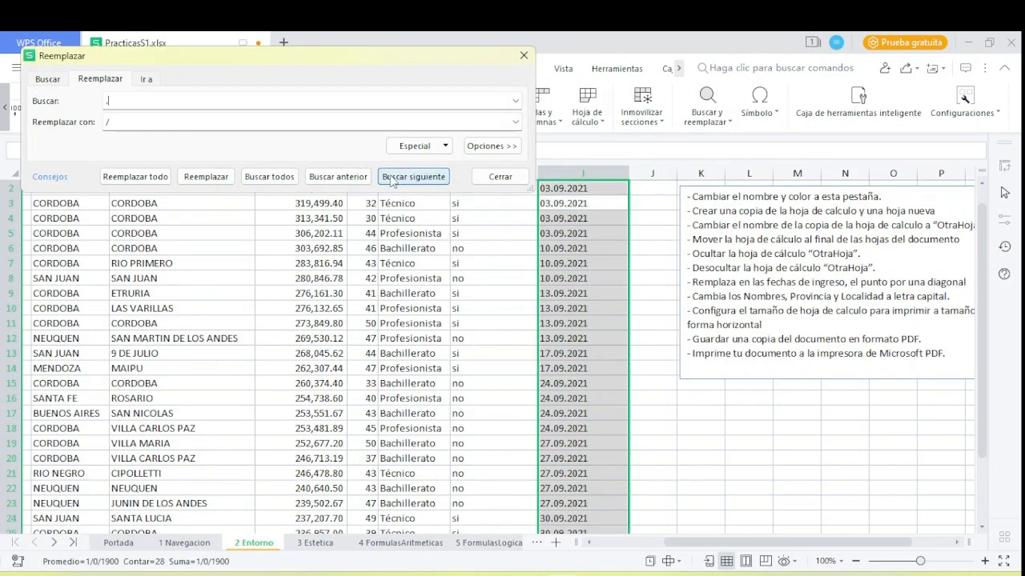
{"action": "left_click", "coordinate": [400, 177]}
{"action": "left_click", "coordinate": [400, 177]}
{"action": "left_click", "coordinate": [401, 177]}
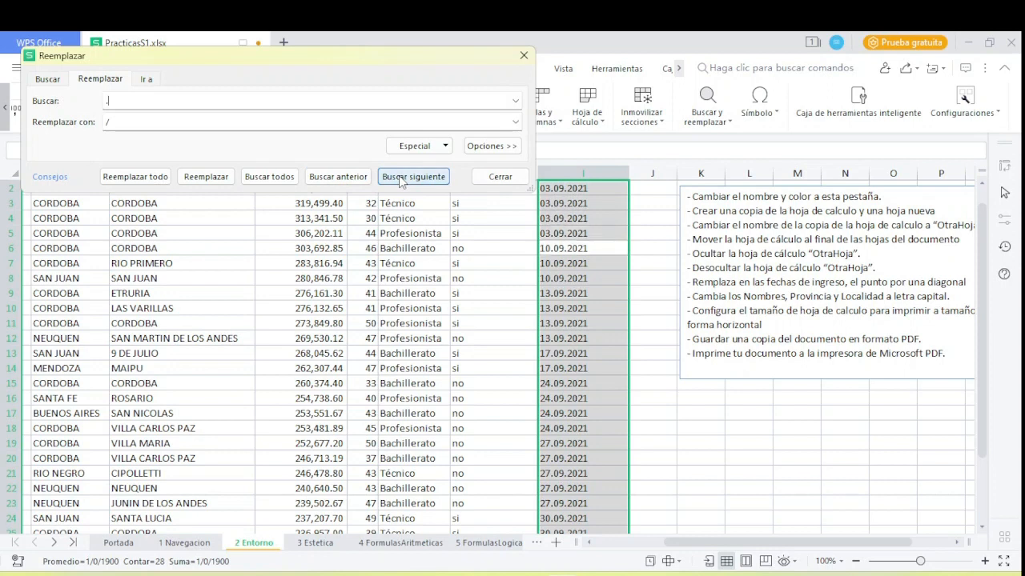
{"action": "left_click", "coordinate": [400, 177]}
{"action": "left_click", "coordinate": [400, 177]}
{"action": "left_click", "coordinate": [401, 177]}
{"action": "left_click", "coordinate": [401, 178]}
{"action": "left_click", "coordinate": [400, 178]}
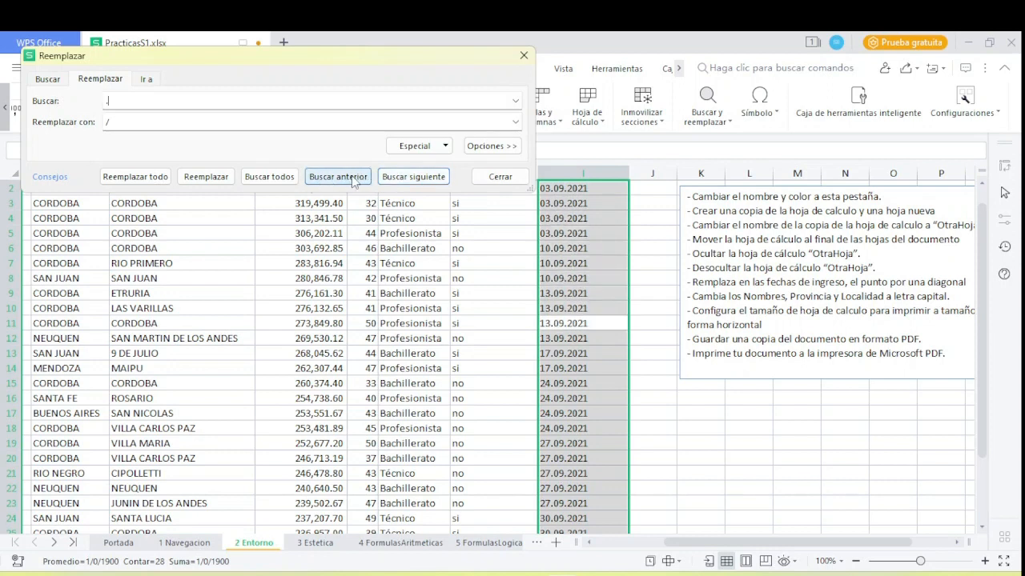
{"action": "left_click", "coordinate": [353, 178]}
{"action": "left_click", "coordinate": [353, 177]}
{"action": "left_click", "coordinate": [353, 178]}
{"action": "left_click", "coordinate": [353, 178]}
{"action": "left_click", "coordinate": [353, 178]}
{"action": "left_click", "coordinate": [353, 177]}
{"action": "left_click", "coordinate": [353, 177]}
{"action": "left_click", "coordinate": [353, 178]}
{"action": "left_click", "coordinate": [353, 177]}
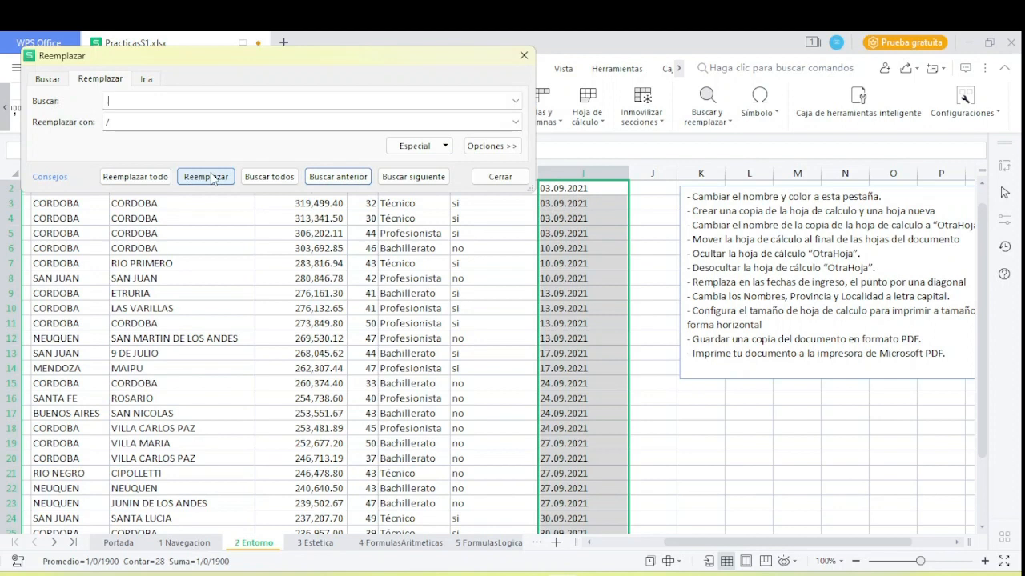
Replace the periods with slashes in the first date, and in all the remaining selected dates.
{"action": "left_click", "coordinate": [206, 177]}
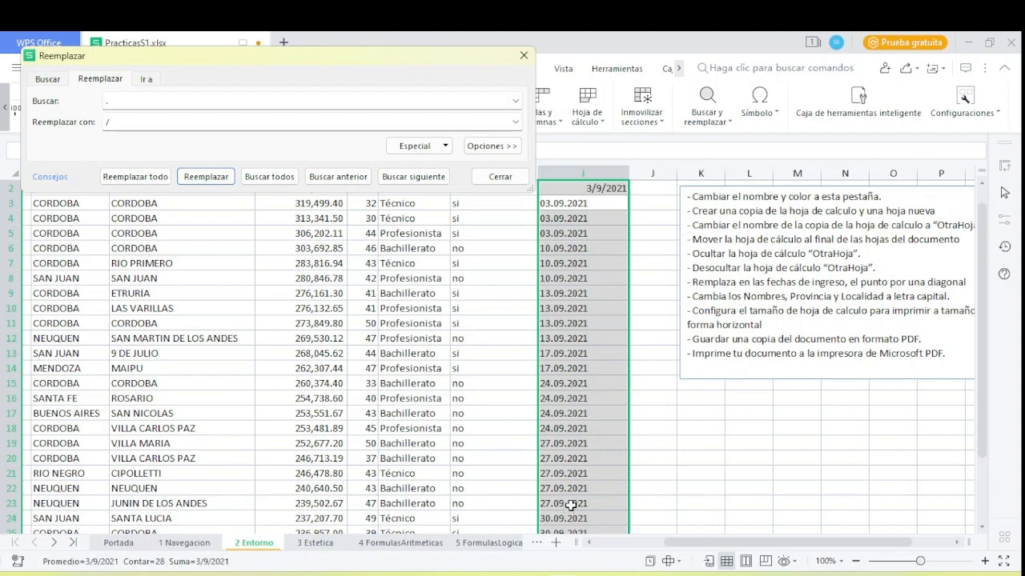
{"action": "left_click", "coordinate": [135, 176]}
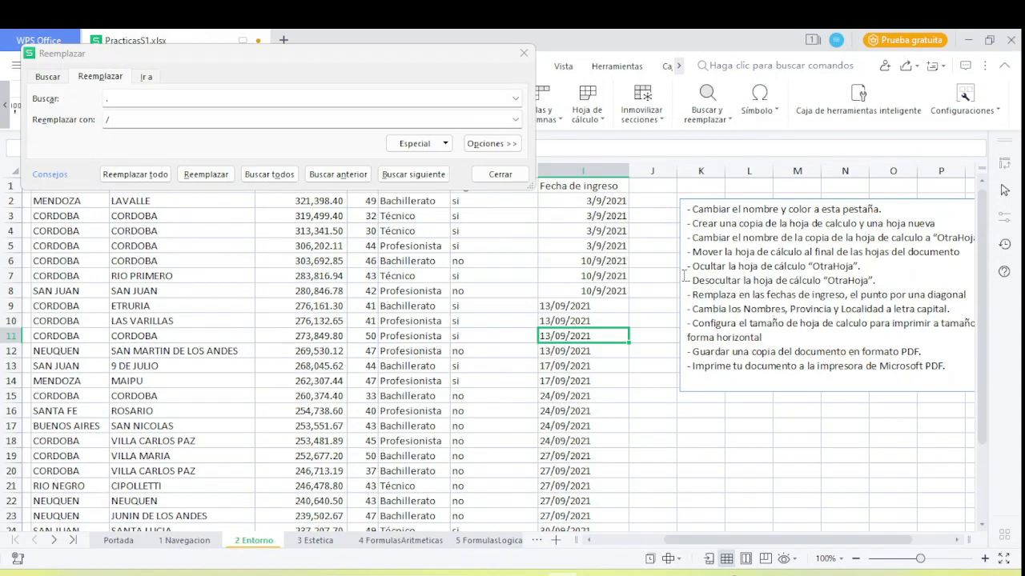
Check the date formats throughout the "Fecha de ingreso" column and close the Replace dialog.
{"action": "left_click", "coordinate": [581, 290]}
{"action": "left_click_drag", "start_coordinate": [590, 201], "coordinate": [581, 294]}
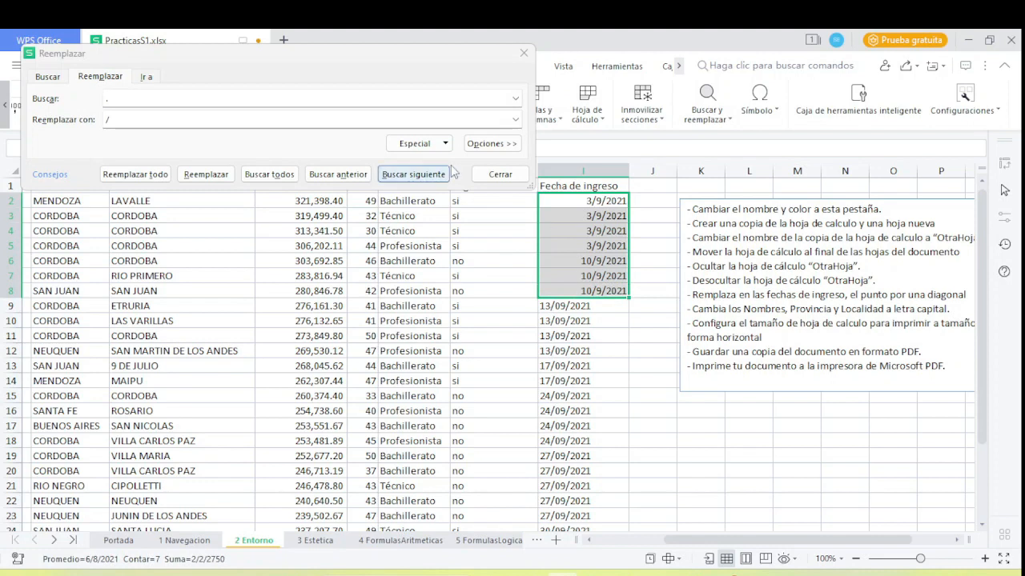
{"action": "left_click", "coordinate": [562, 307]}
{"action": "left_click_drag", "start_coordinate": [562, 307], "coordinate": [581, 519]}
{"action": "scroll", "coordinate": [602, 486], "scroll_direction": "down", "scroll_amount": 2}
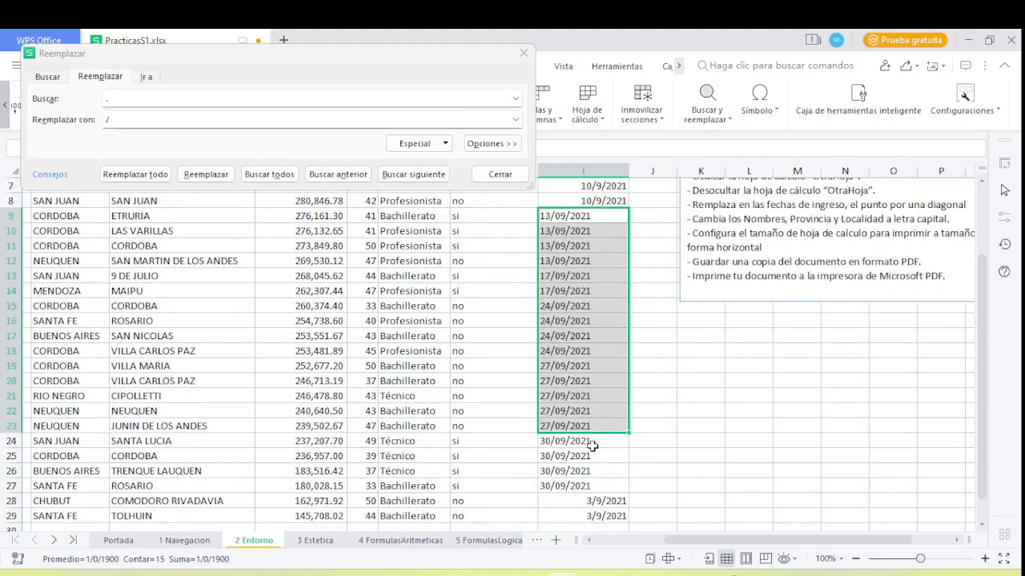
{"action": "scroll", "coordinate": [593, 445], "scroll_direction": "down", "scroll_amount": 2}
{"action": "scroll", "coordinate": [586, 365], "scroll_direction": "up", "scroll_amount": 2}
{"action": "left_click", "coordinate": [584, 282]}
{"action": "left_click", "coordinate": [601, 200]}
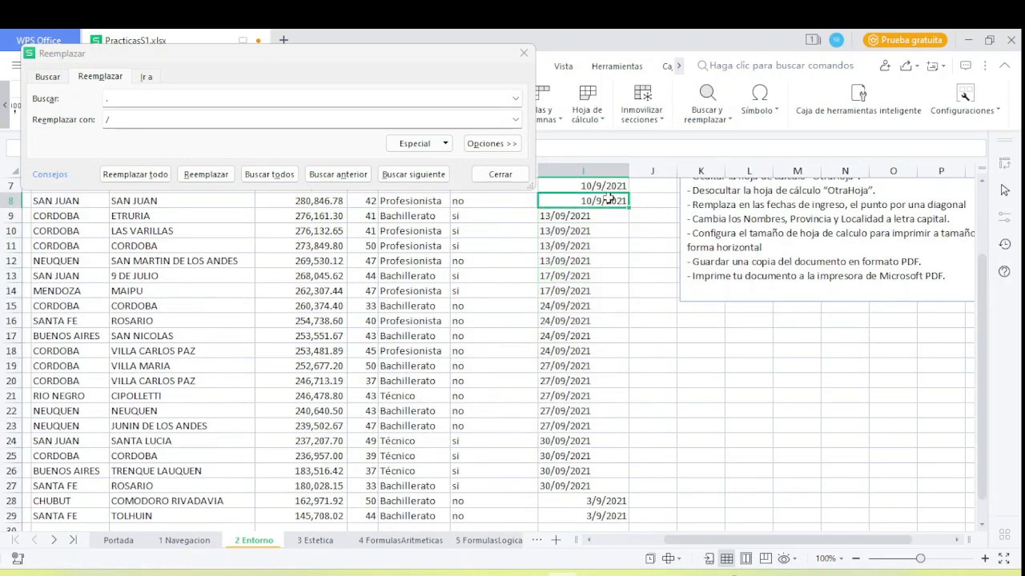
{"action": "left_click", "coordinate": [524, 54]}
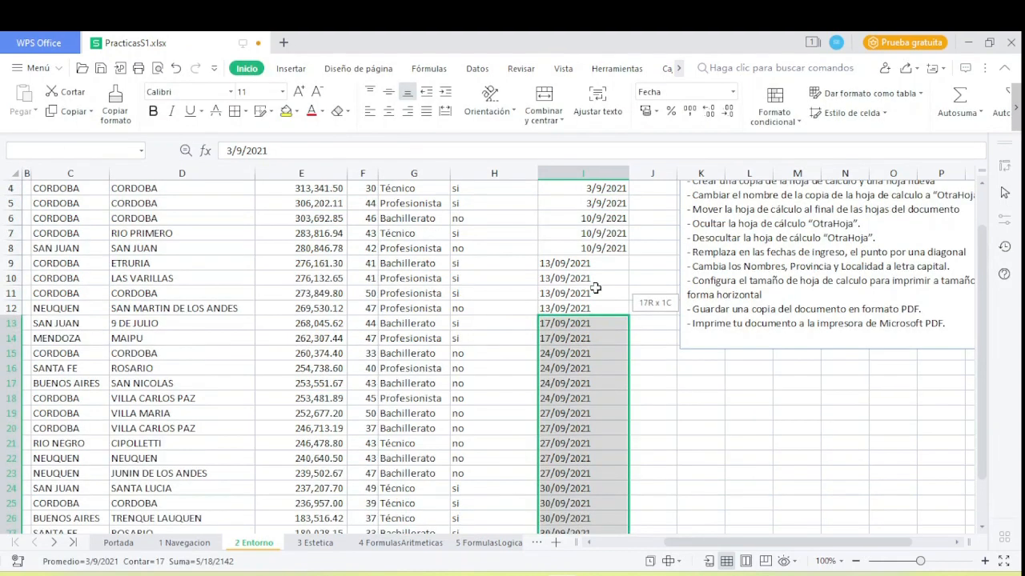
Select the "Fecha de ingreso" dates in I2:I29 and align them to the right.
{"action": "left_click_drag", "start_coordinate": [596, 288], "coordinate": [575, 249]}
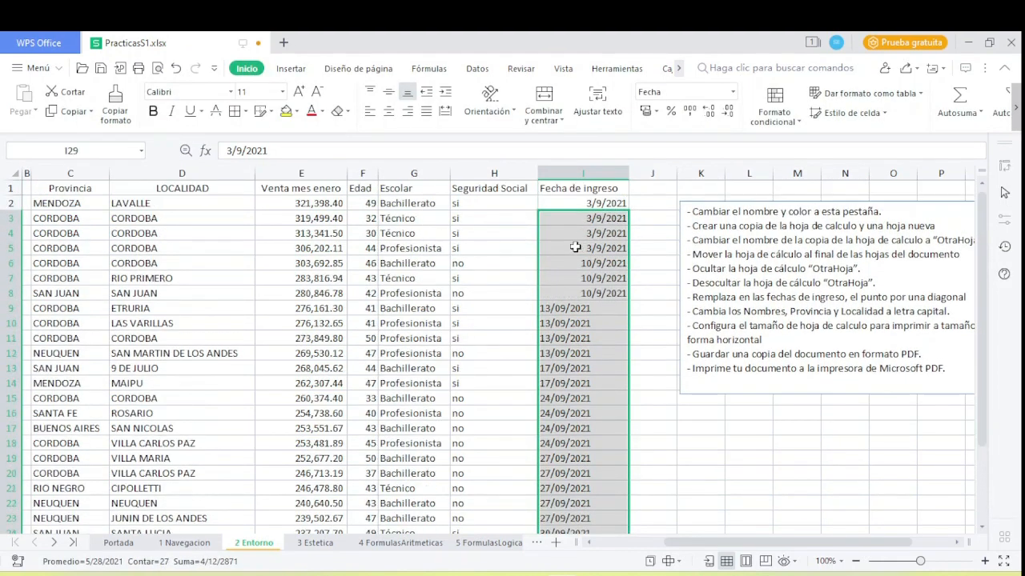
{"action": "left_click", "coordinate": [587, 201]}
{"action": "scroll", "coordinate": [593, 204], "scroll_direction": "down", "scroll_amount": 5}
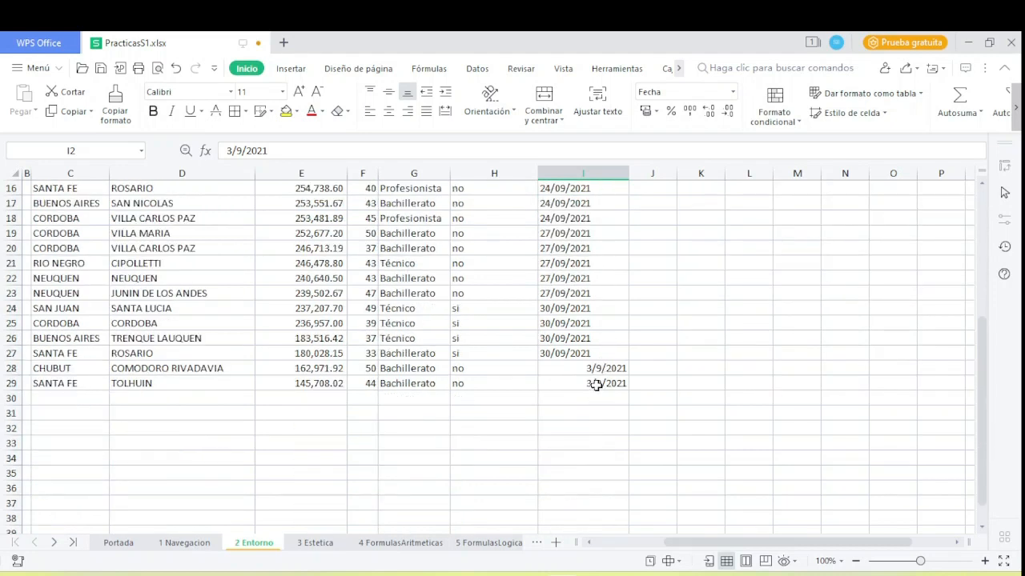
{"action": "scroll", "coordinate": [596, 385], "scroll_direction": "up", "scroll_amount": 5}
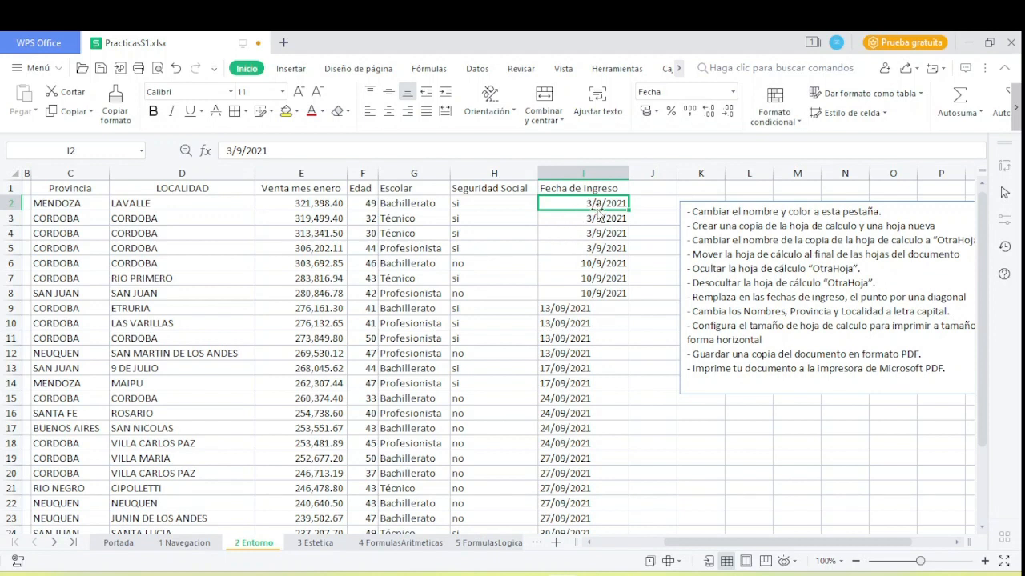
{"action": "scroll", "coordinate": [611, 232], "scroll_direction": "down", "scroll_amount": 2}
{"action": "scroll", "coordinate": [611, 232], "scroll_direction": "down", "scroll_amount": 3}
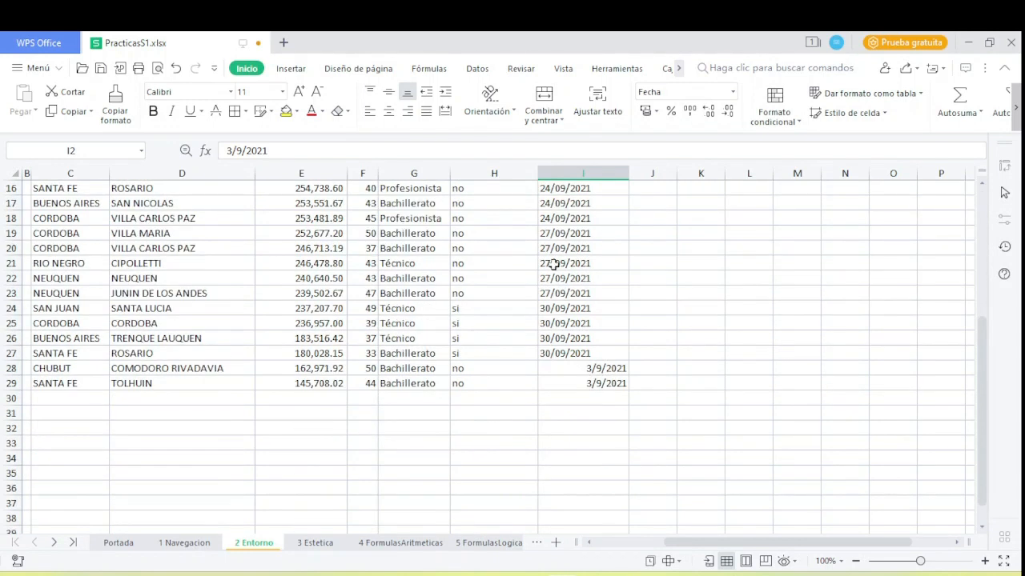
{"action": "left_click", "coordinate": [601, 385], "text": "shift"}
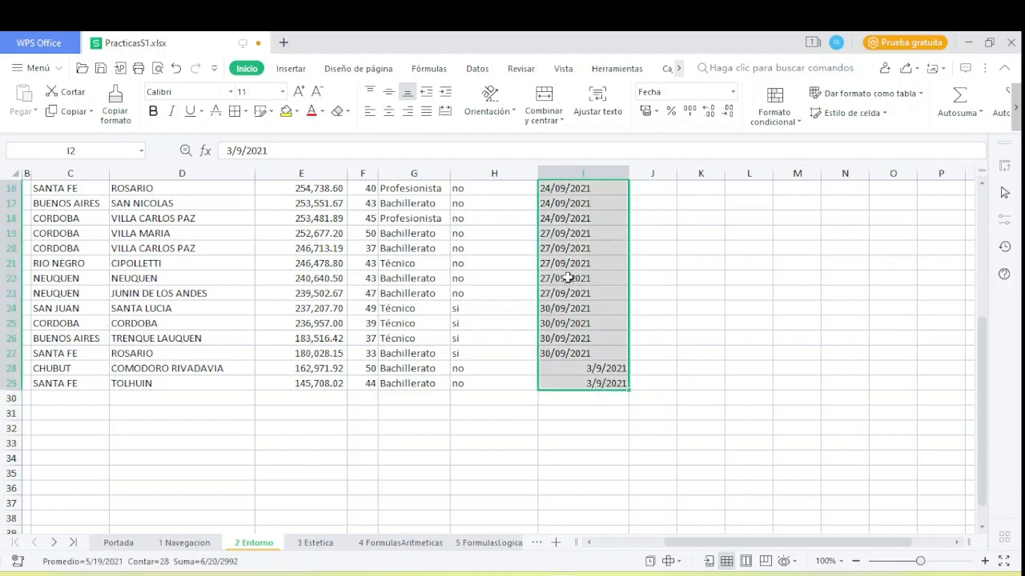
{"action": "left_click", "coordinate": [389, 112]}
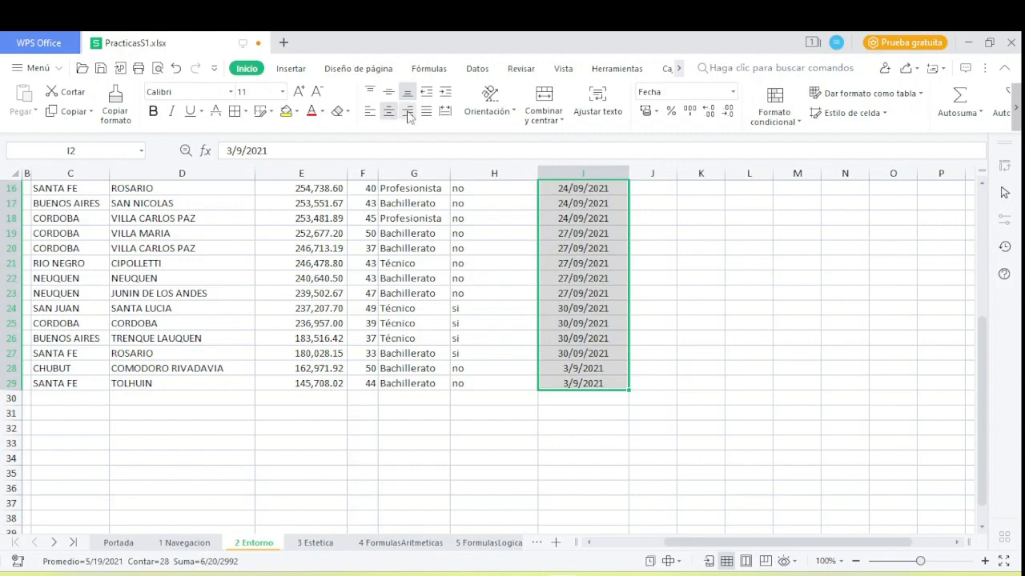
{"action": "left_click", "coordinate": [408, 112]}
{"action": "scroll", "coordinate": [578, 353], "scroll_direction": "up", "scroll_amount": 5}
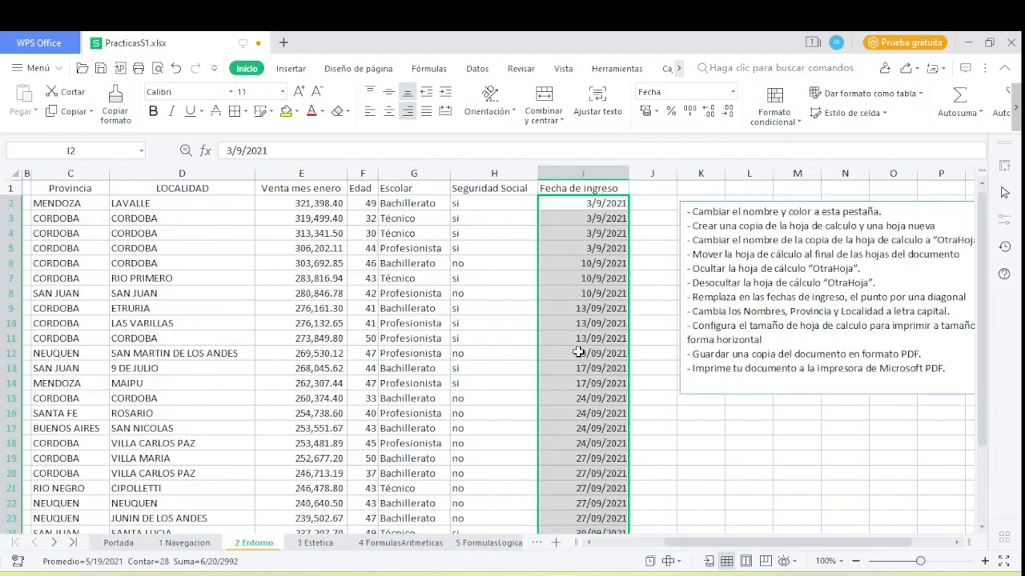
{"action": "key", "text": "alt+Tab"}
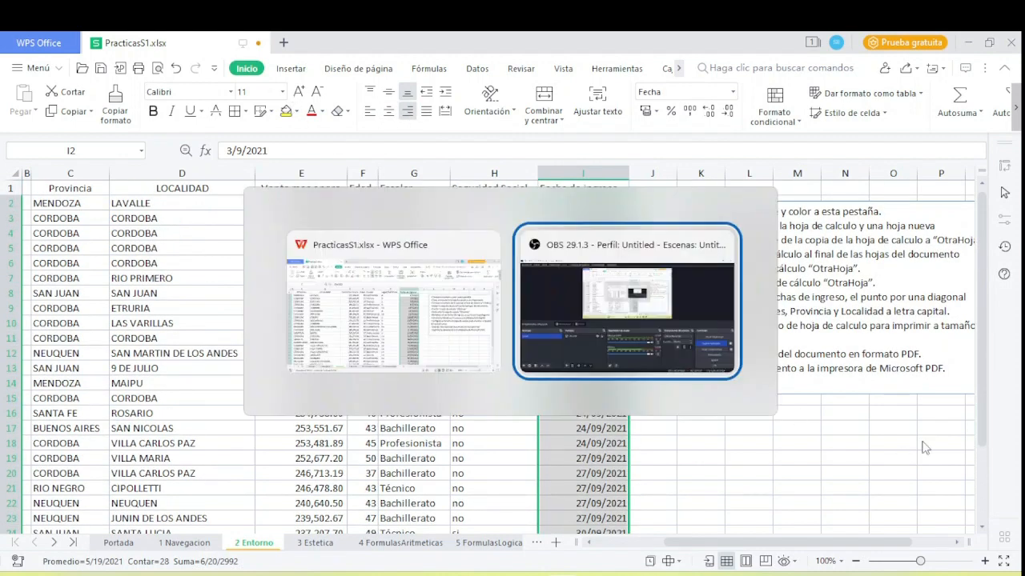
{"action": "left_click", "coordinate": [902, 430]}
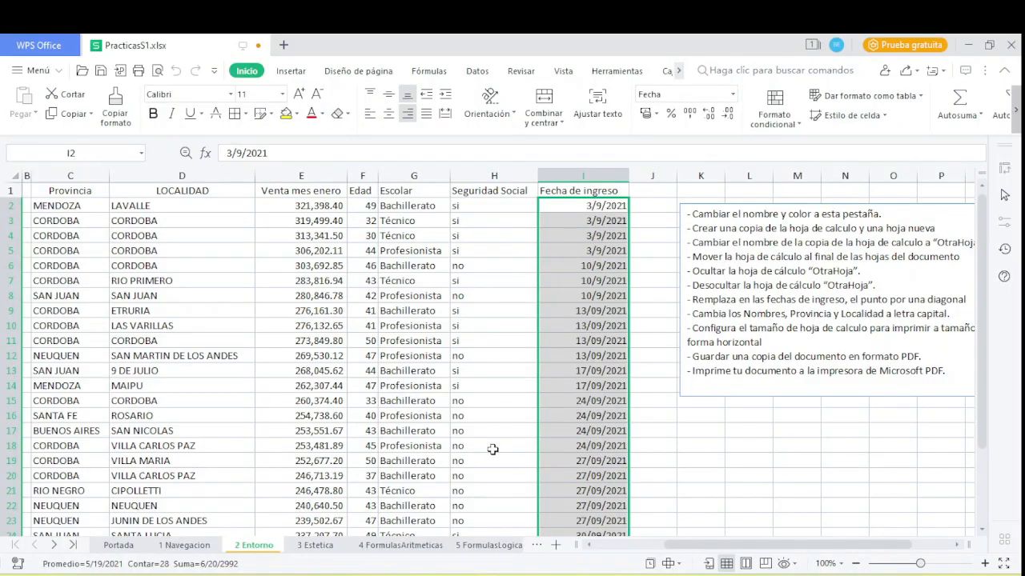
{"action": "left_click", "coordinate": [468, 429]}
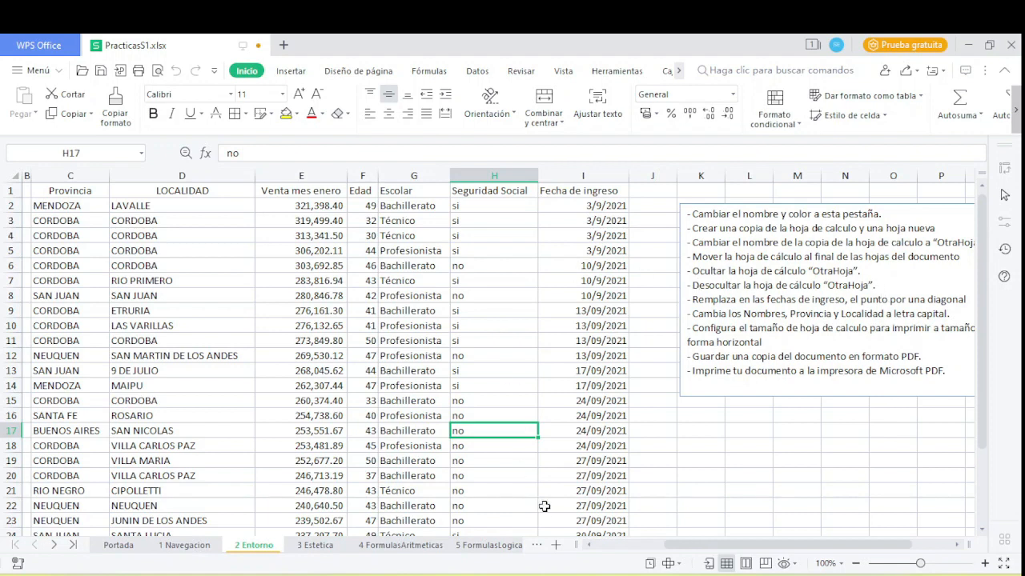
Unhide the "OtraHoja" sheet at the end of the workbook.
{"action": "left_click", "coordinate": [54, 545]}
{"action": "left_click", "coordinate": [53, 545]}
{"action": "left_click", "coordinate": [54, 545]}
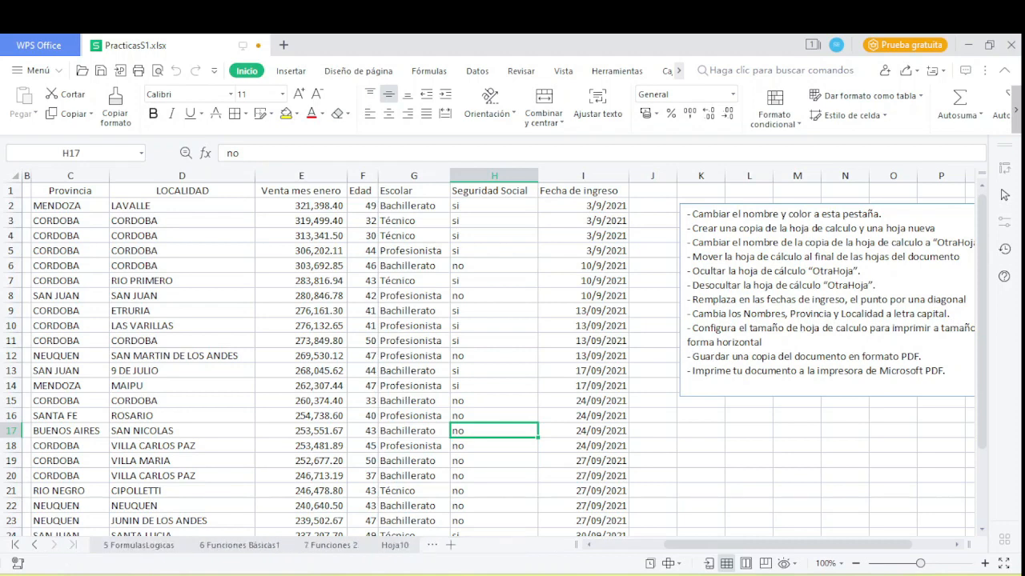
{"action": "right_click", "coordinate": [411, 547]}
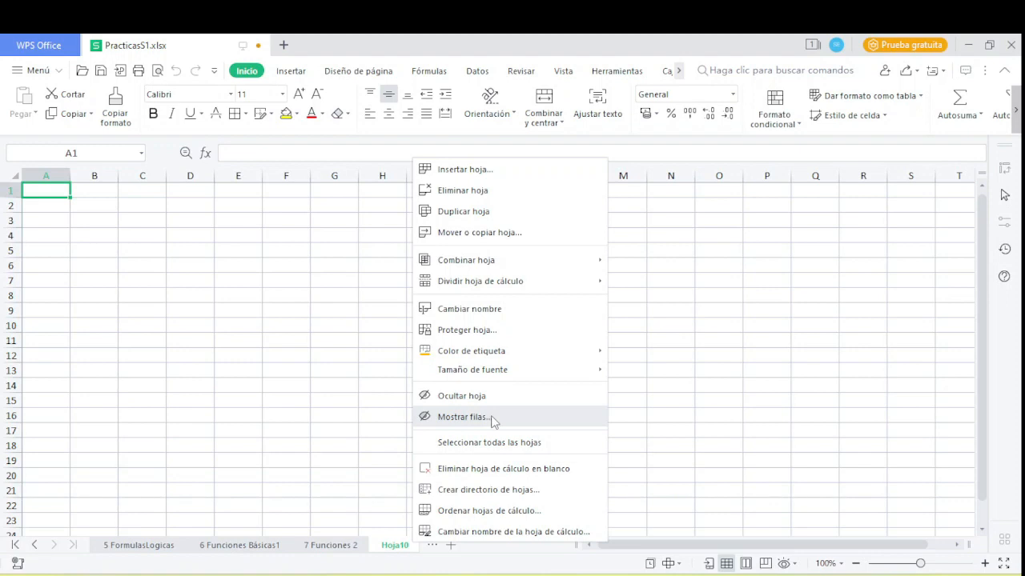
{"action": "left_click", "coordinate": [472, 417]}
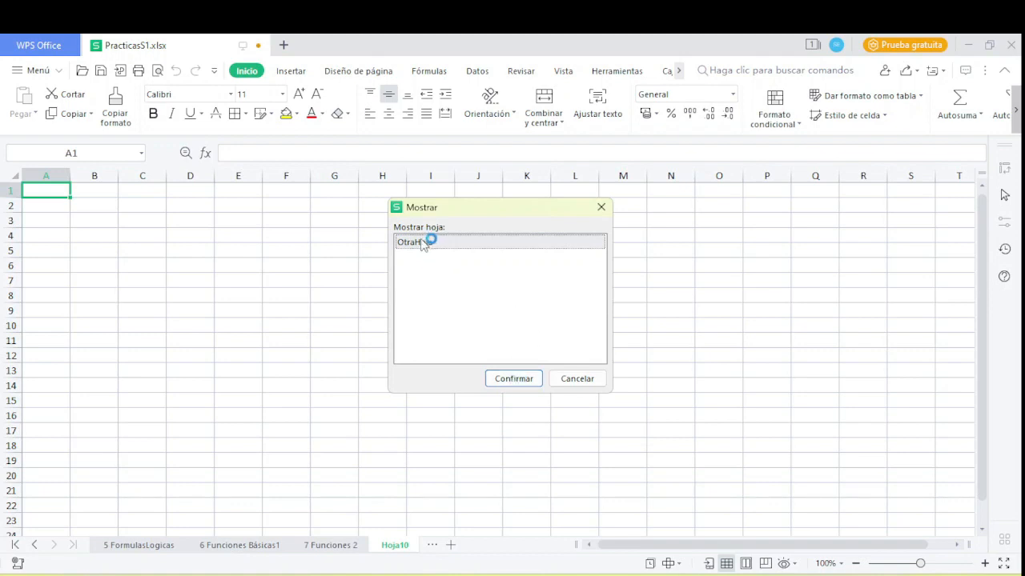
{"action": "left_click", "coordinate": [520, 385]}
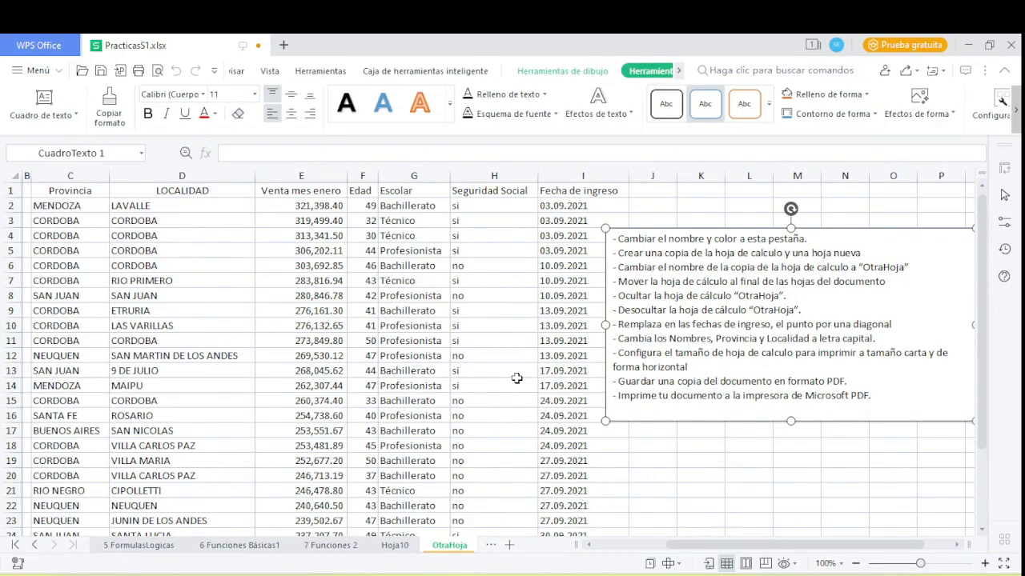
Return to the "2 Entorno" sheet and consult the print setup task in its task list.
{"action": "left_click", "coordinate": [37, 549]}
{"action": "left_click", "coordinate": [38, 549]}
{"action": "left_click", "coordinate": [38, 549]}
{"action": "left_click", "coordinate": [38, 549]}
{"action": "left_click", "coordinate": [38, 549]}
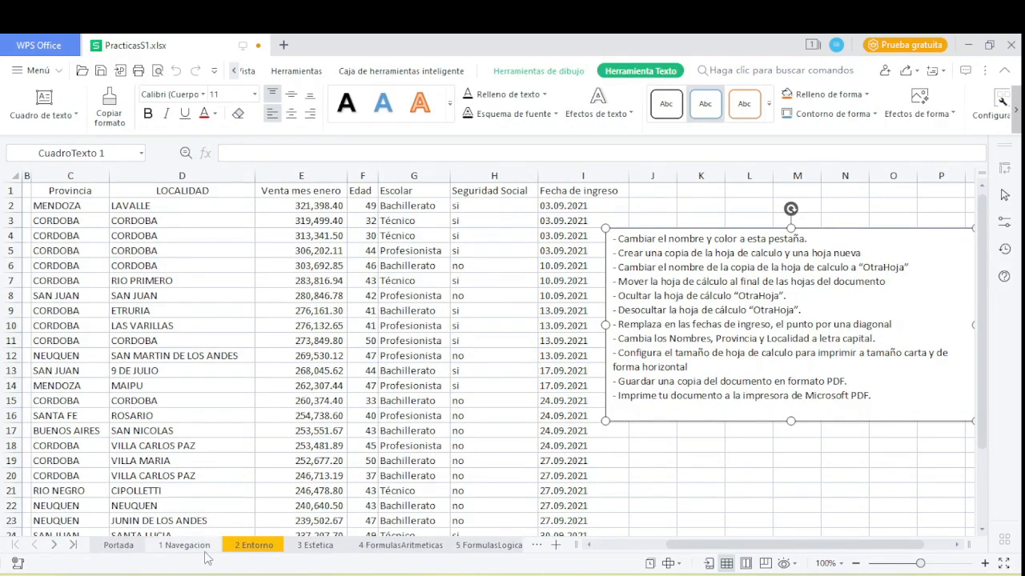
{"action": "left_click", "coordinate": [253, 545]}
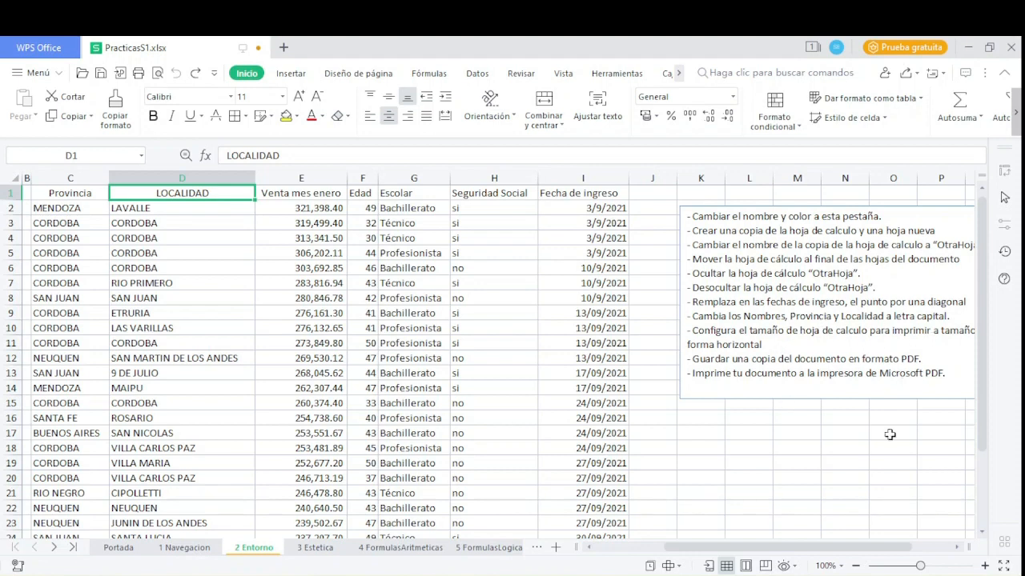
{"action": "mouse_move", "coordinate": [773, 551]}
{"action": "left_mouse_down"}
{"action": "mouse_move", "coordinate": [786, 550]}
{"action": "mouse_move", "coordinate": [764, 550]}
{"action": "left_mouse_up"}
{"action": "left_click", "coordinate": [791, 344]}
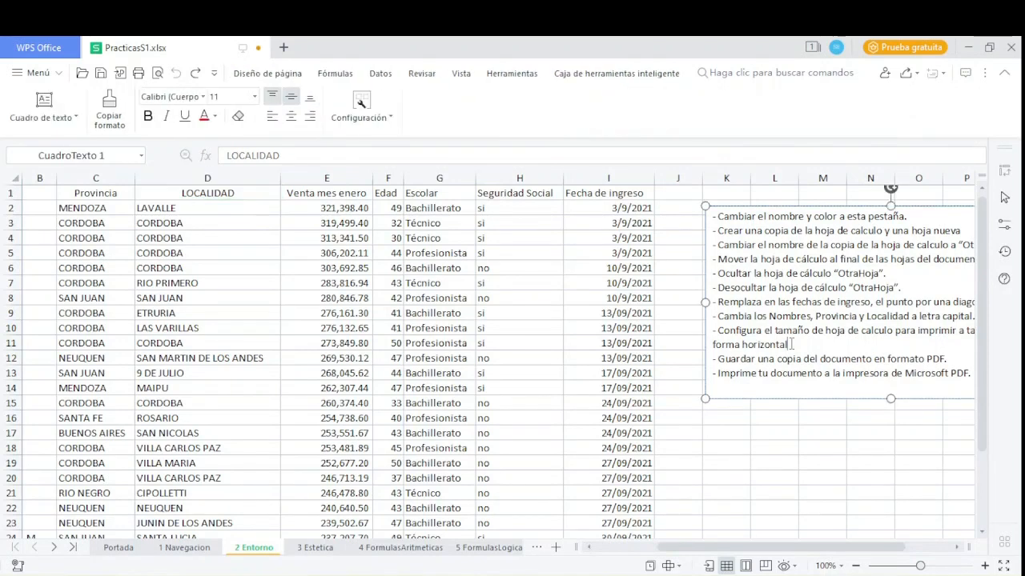
Apply the "Estrecho" margin preset to the "2 Entorno" sheet and check where its page-break lines fall.
{"action": "left_click", "coordinate": [266, 299]}
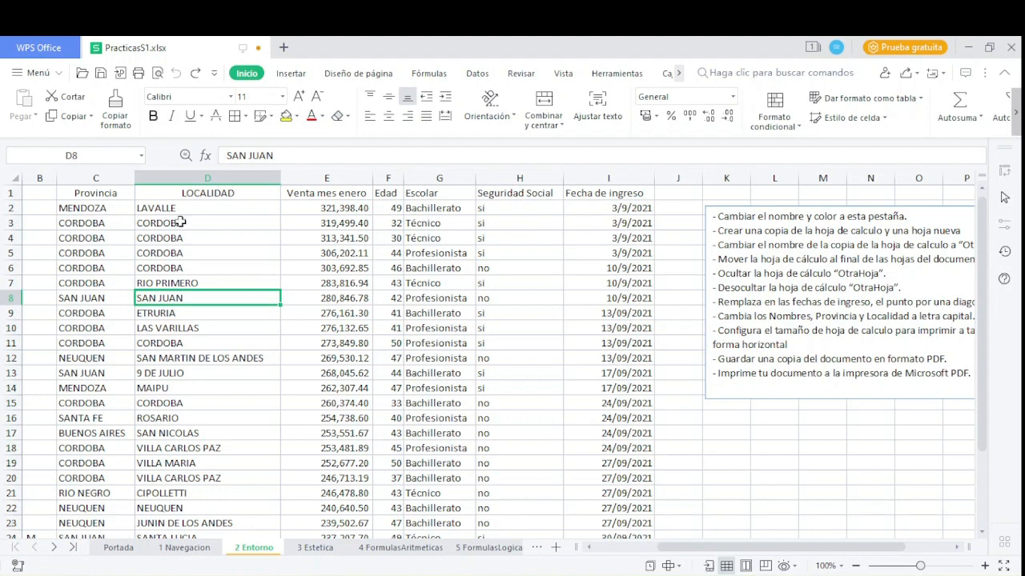
{"action": "left_click", "coordinate": [362, 75]}
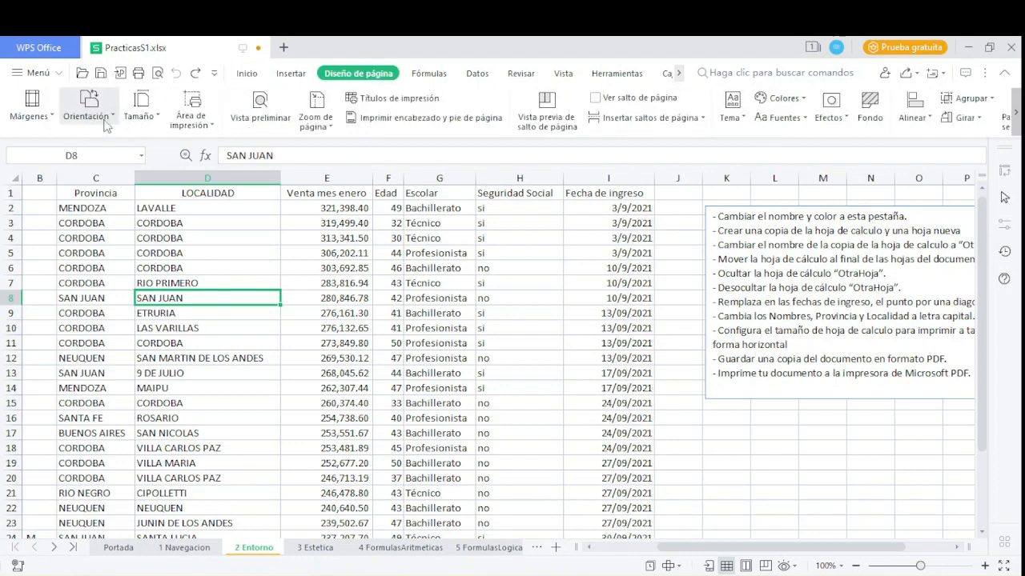
{"action": "left_click", "coordinate": [50, 120]}
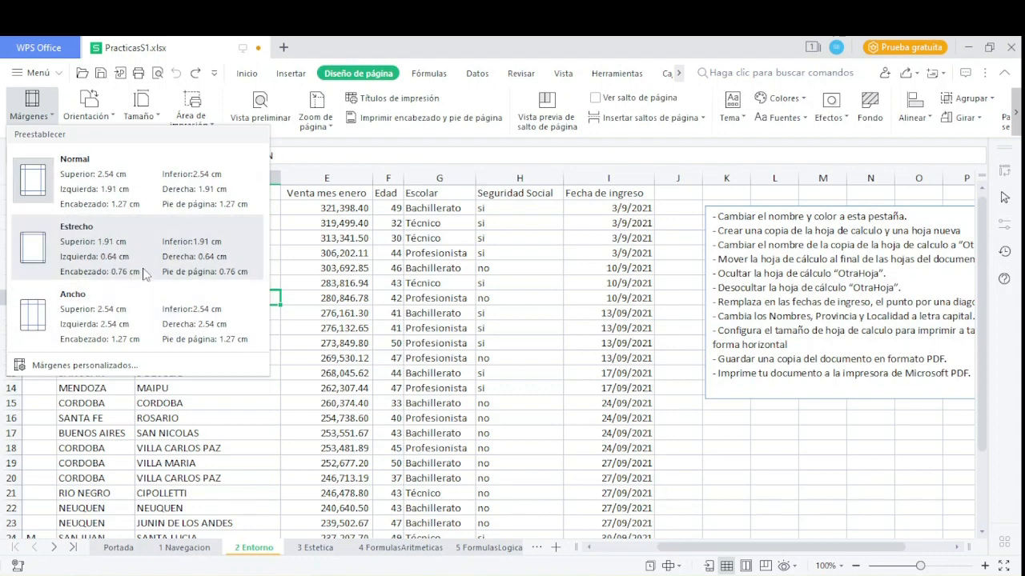
{"action": "left_click", "coordinate": [118, 237]}
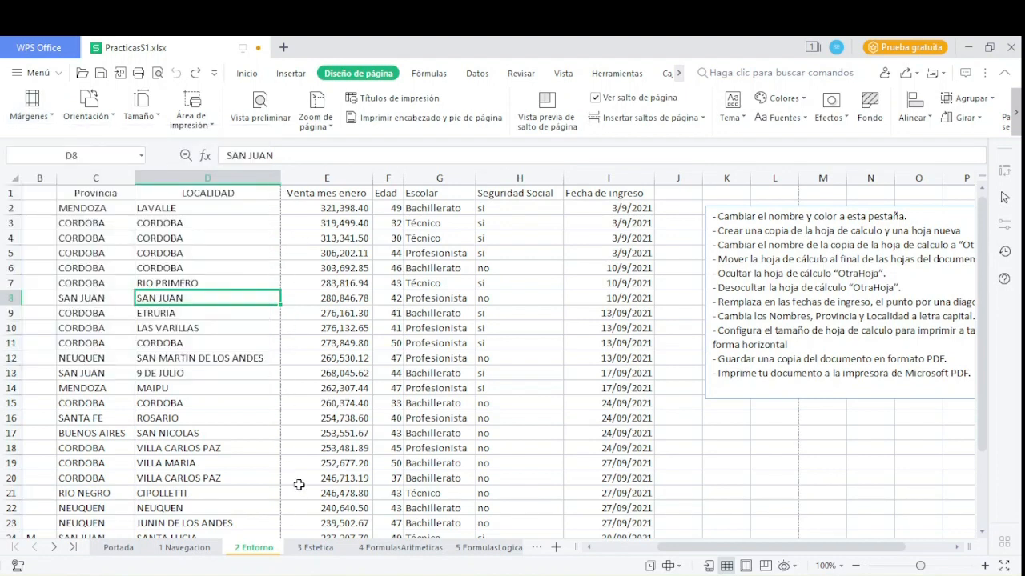
{"action": "scroll", "coordinate": [298, 351], "scroll_direction": "down", "scroll_amount": 3}
{"action": "scroll", "coordinate": [259, 345], "scroll_direction": "down", "scroll_amount": 8}
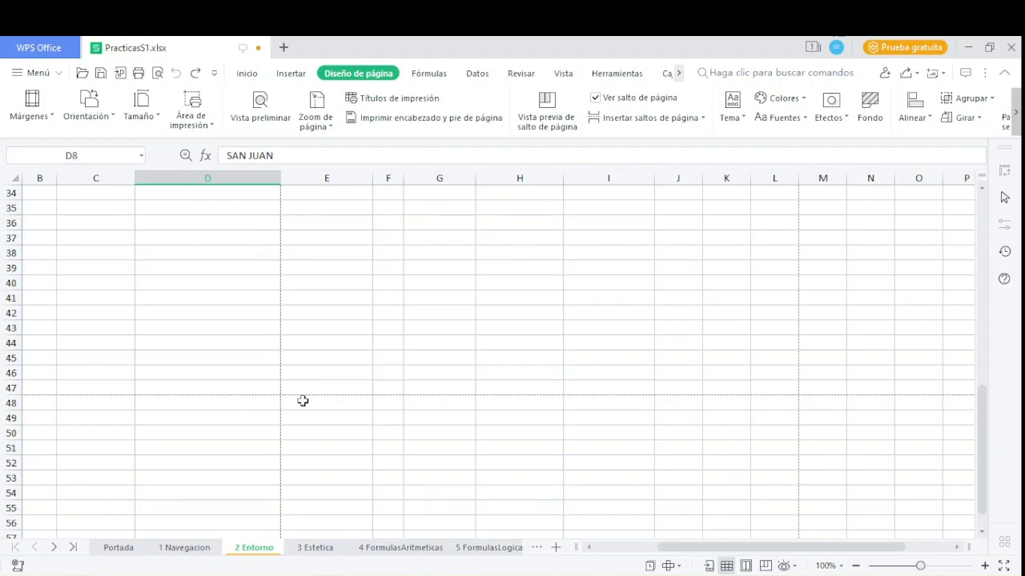
{"action": "scroll", "coordinate": [800, 352], "scroll_direction": "up", "scroll_amount": 9}
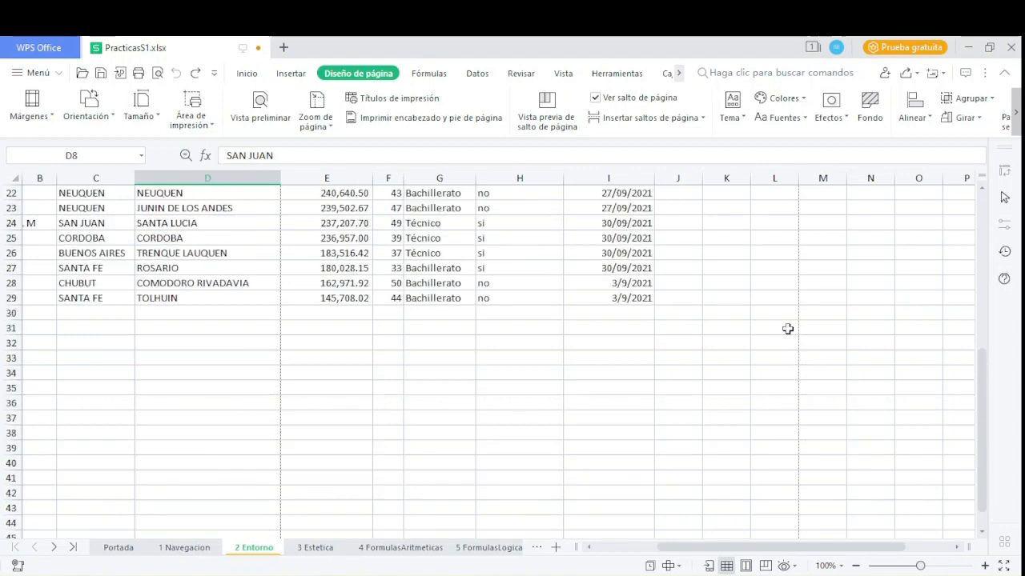
{"action": "scroll", "coordinate": [766, 320], "scroll_direction": "up", "scroll_amount": 2}
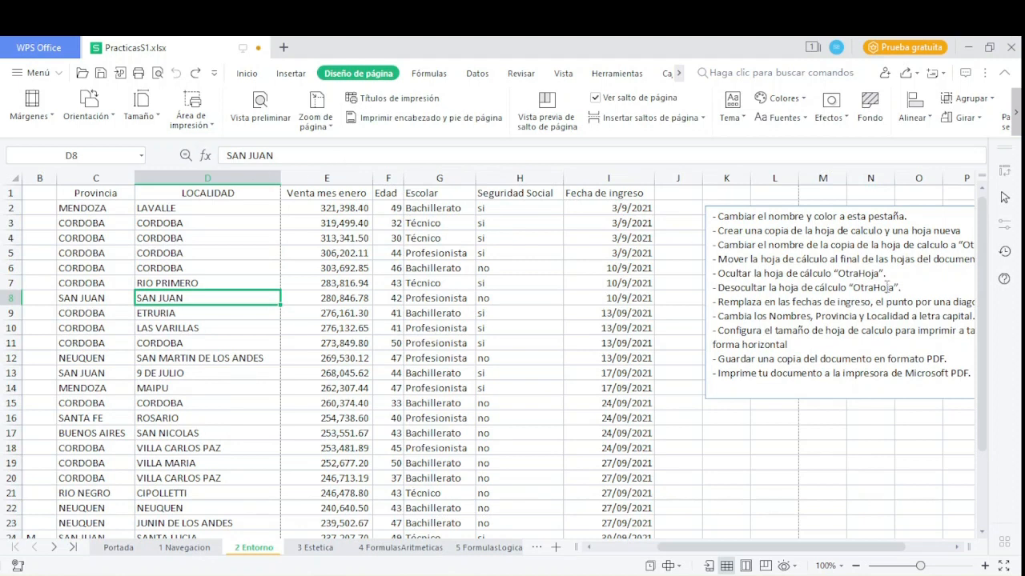
Set the paper size to "Carta" and the page orientation to "Horizontal", and check the page-break lines.
{"action": "mouse_move", "coordinate": [662, 551]}
{"action": "left_mouse_down"}
{"action": "mouse_move", "coordinate": [692, 552]}
{"action": "mouse_move", "coordinate": [662, 552]}
{"action": "left_mouse_up"}
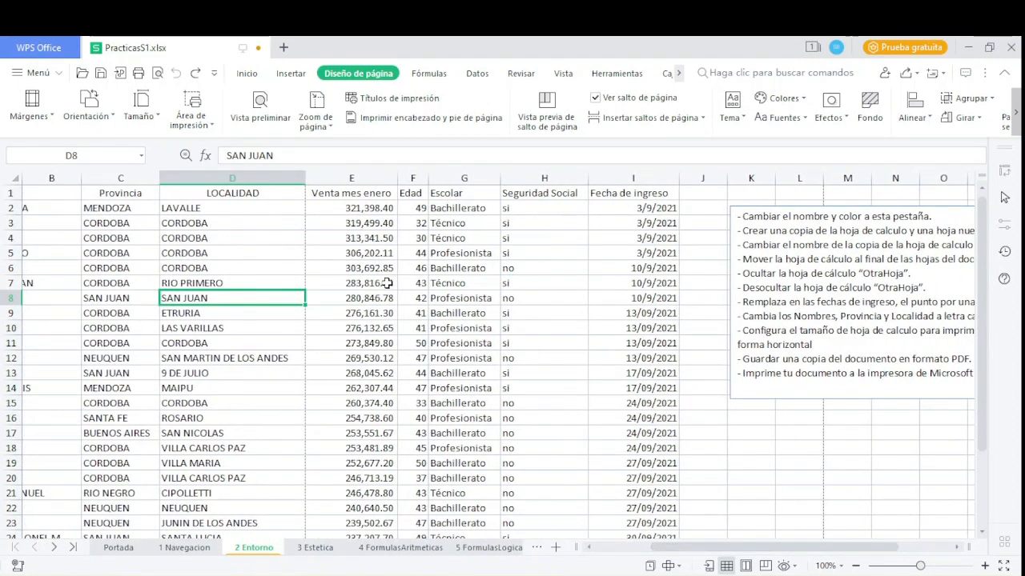
{"action": "left_click", "coordinate": [152, 122]}
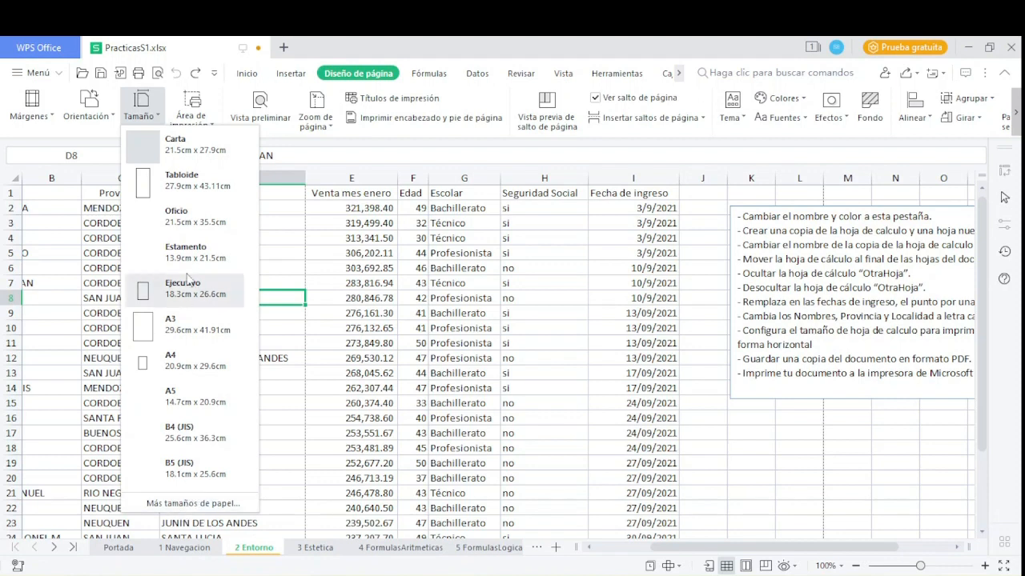
{"action": "left_click", "coordinate": [168, 148]}
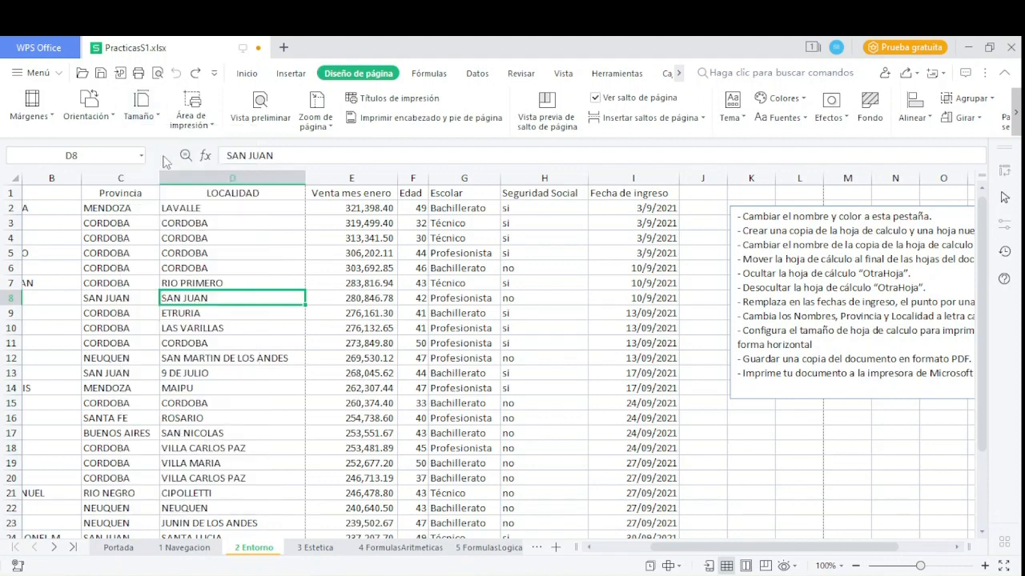
{"action": "left_click", "coordinate": [89, 106]}
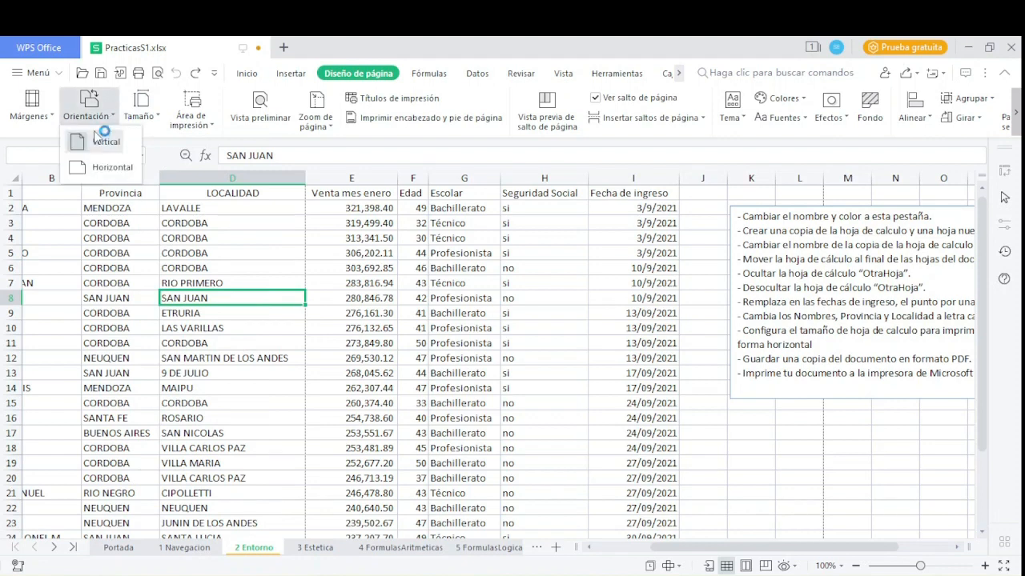
{"action": "left_click", "coordinate": [110, 168]}
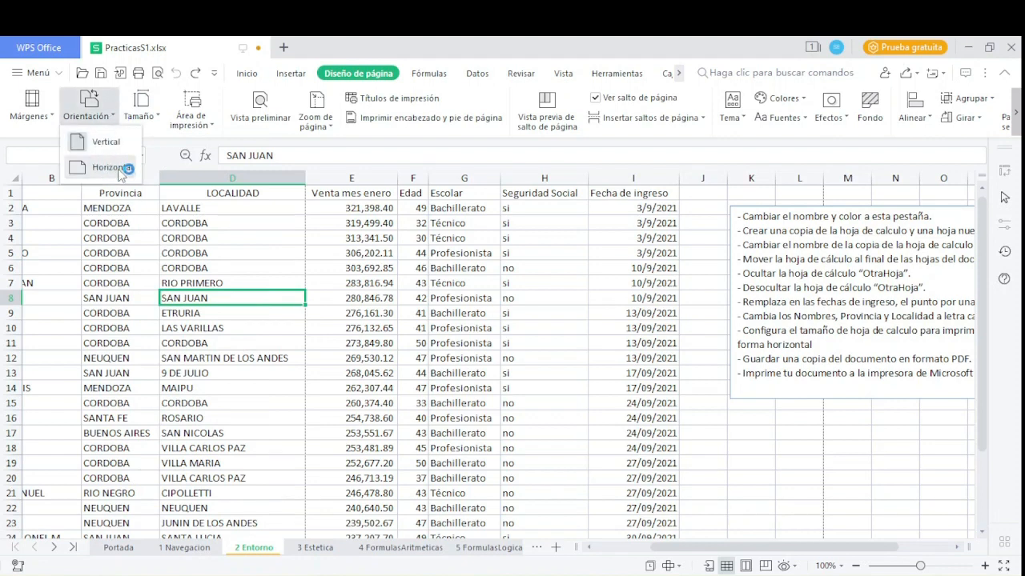
{"action": "left_click", "coordinate": [136, 283]}
{"action": "scroll", "coordinate": [136, 284], "scroll_direction": "down", "scroll_amount": 9}
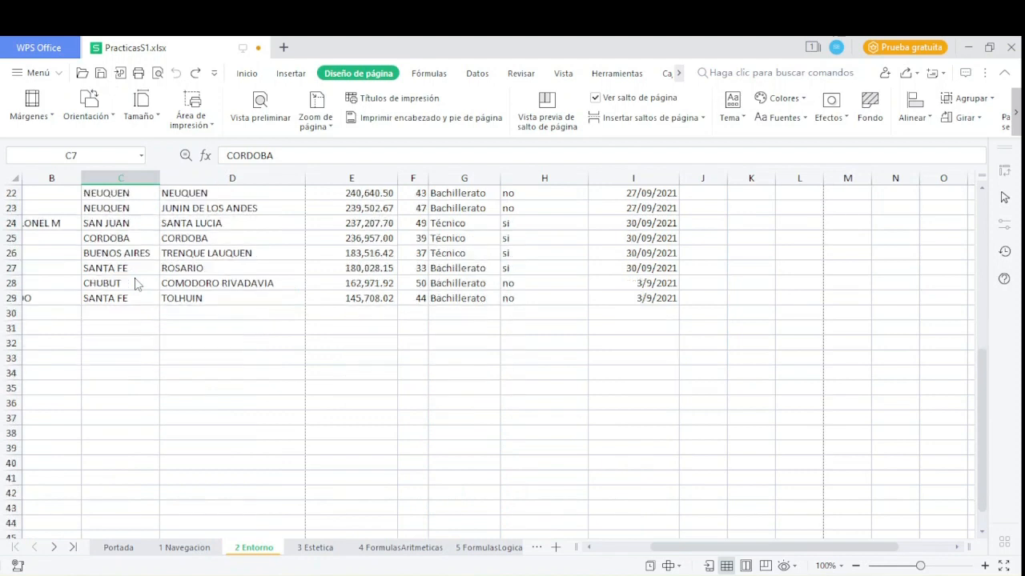
{"action": "scroll", "coordinate": [136, 284], "scroll_direction": "down", "scroll_amount": 2}
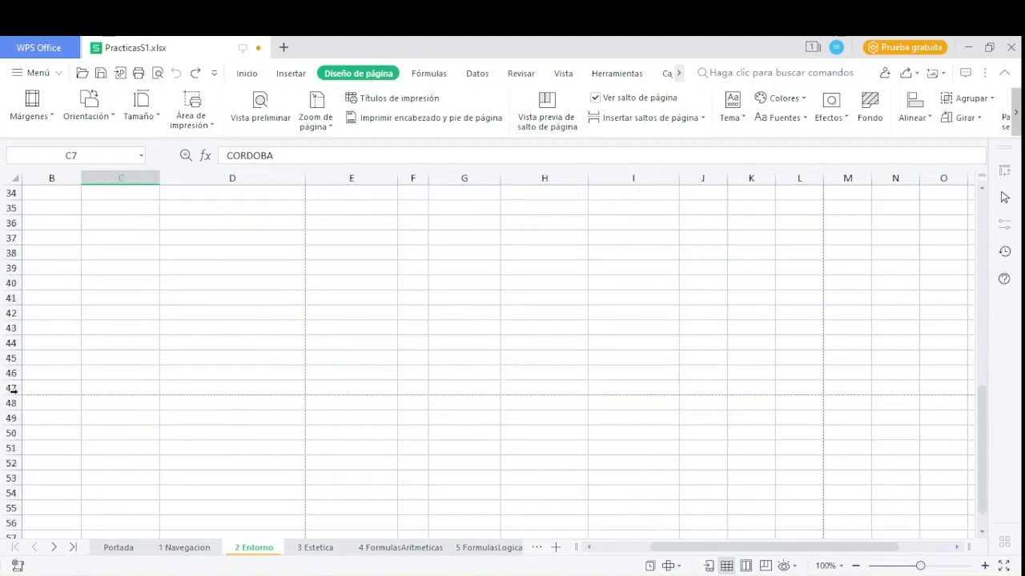
Set the page orientation of the "2 Entorno" sheet to "Horizontal" and check where the page-break lines fall around the data.
{"action": "scroll", "coordinate": [264, 388], "scroll_direction": "up", "scroll_amount": 9}
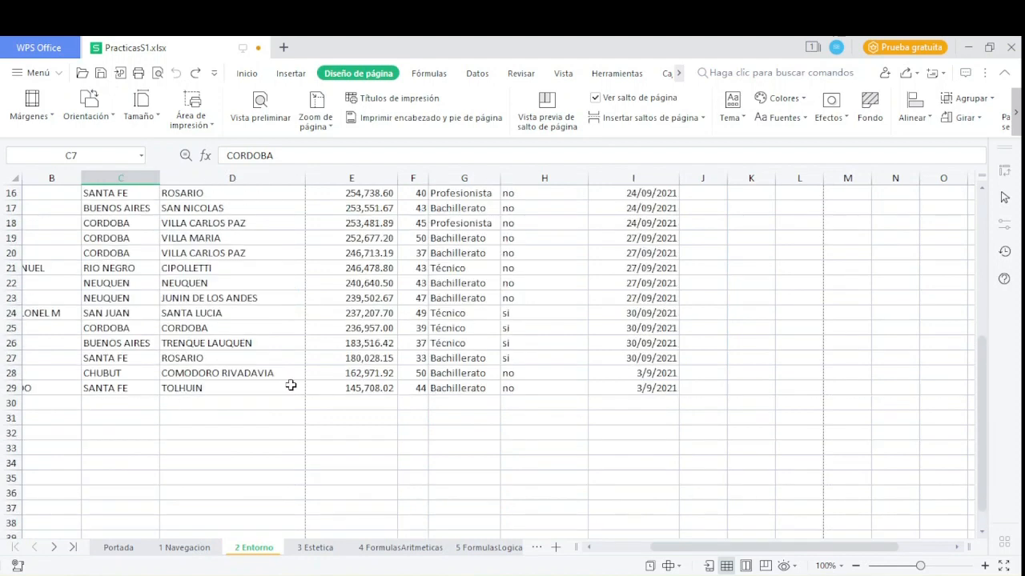
{"action": "scroll", "coordinate": [274, 220], "scroll_direction": "up", "scroll_amount": 2}
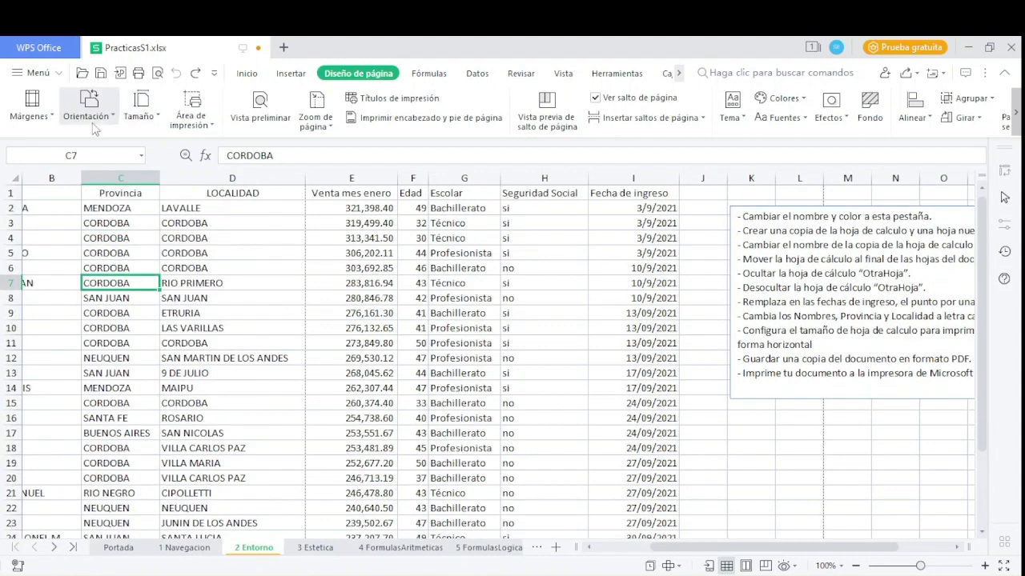
{"action": "left_click", "coordinate": [112, 120]}
{"action": "left_click", "coordinate": [119, 163]}
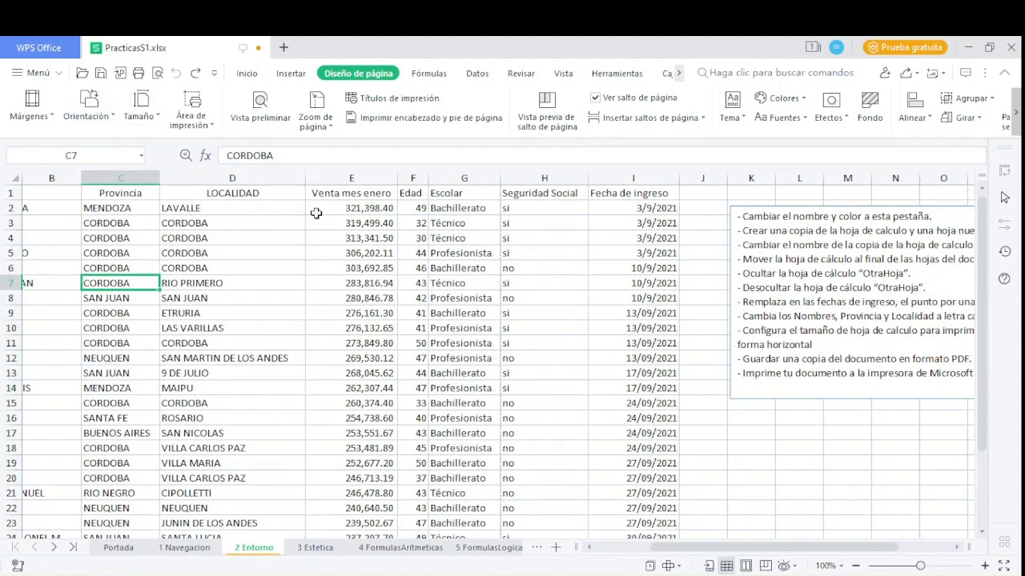
{"action": "scroll", "coordinate": [487, 193], "scroll_direction": "down", "scroll_amount": 3}
{"action": "scroll", "coordinate": [488, 193], "scroll_direction": "down", "scroll_amount": 4}
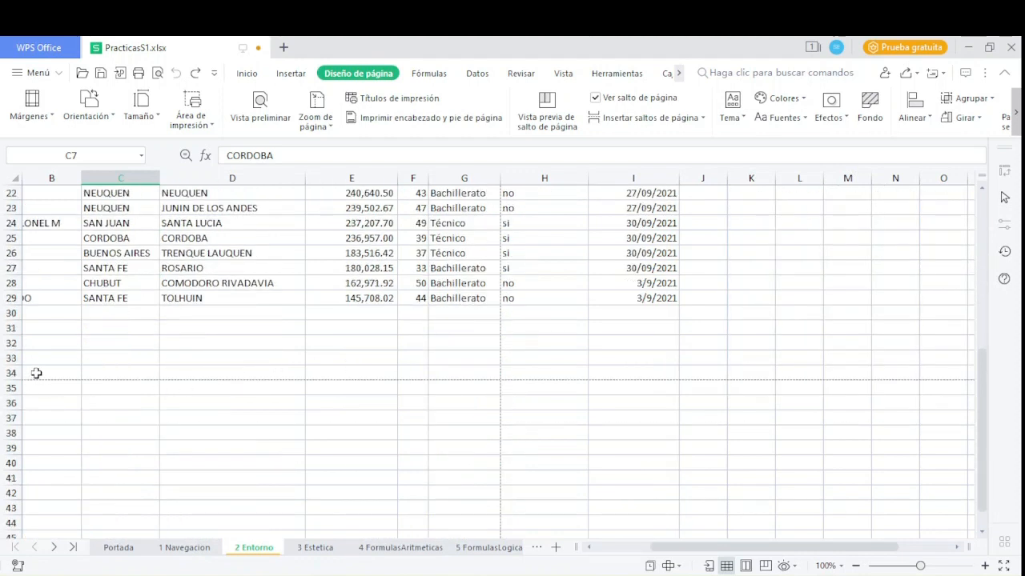
{"action": "scroll", "coordinate": [192, 352], "scroll_direction": "up", "scroll_amount": 7}
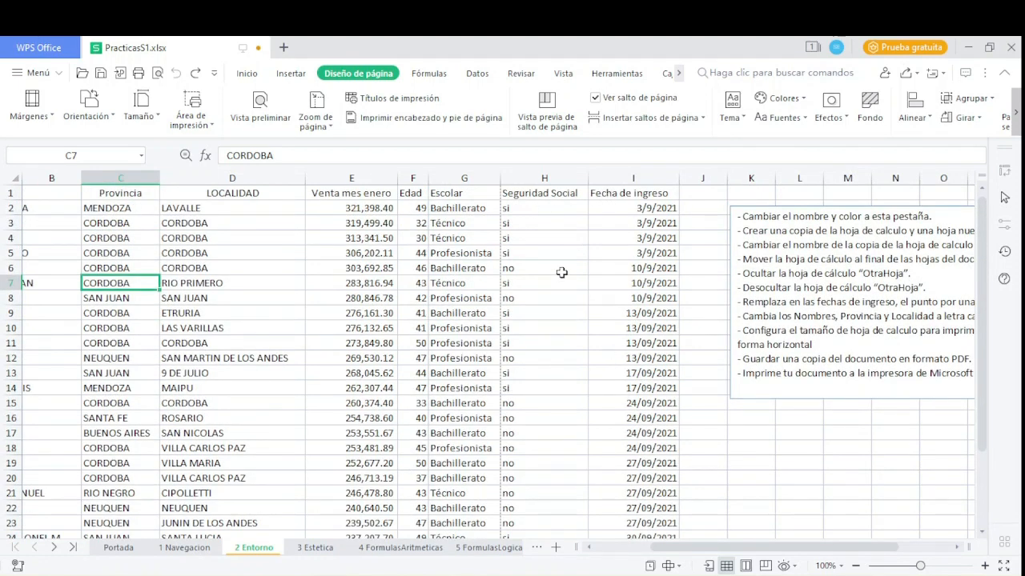
Open the print preview of the "2 Entorno" sheet, review its pages, and return to the worksheet.
{"action": "left_click", "coordinate": [260, 108]}
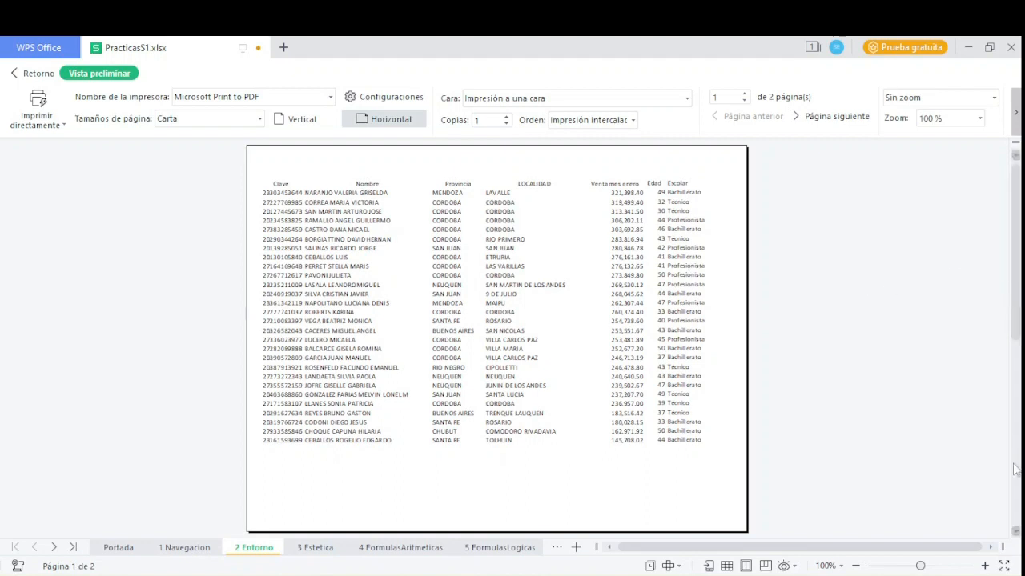
{"action": "left_click", "coordinate": [1015, 533]}
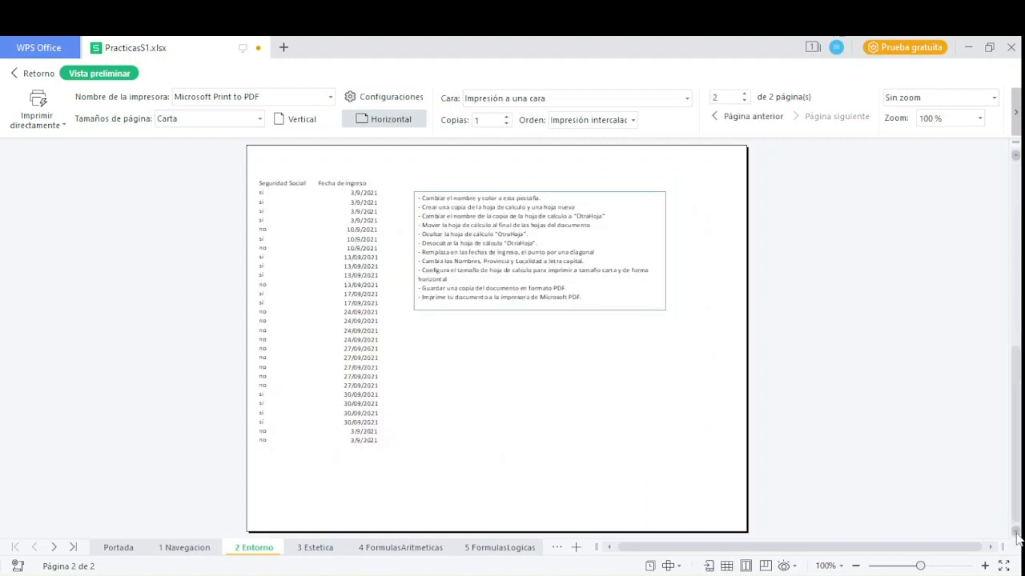
{"action": "left_click", "coordinate": [1019, 157]}
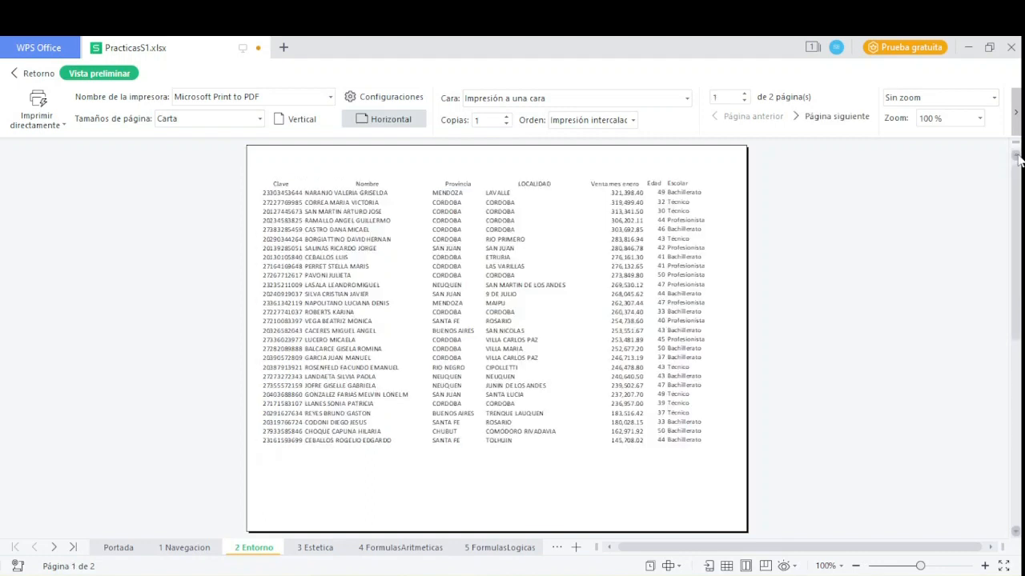
{"action": "left_click", "coordinate": [1016, 533]}
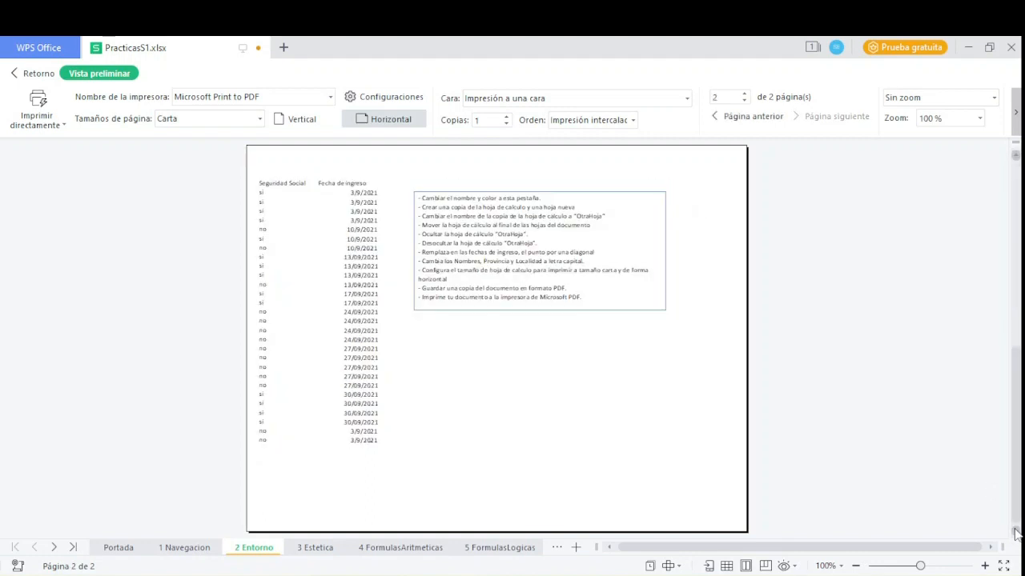
{"action": "left_click", "coordinate": [1015, 157]}
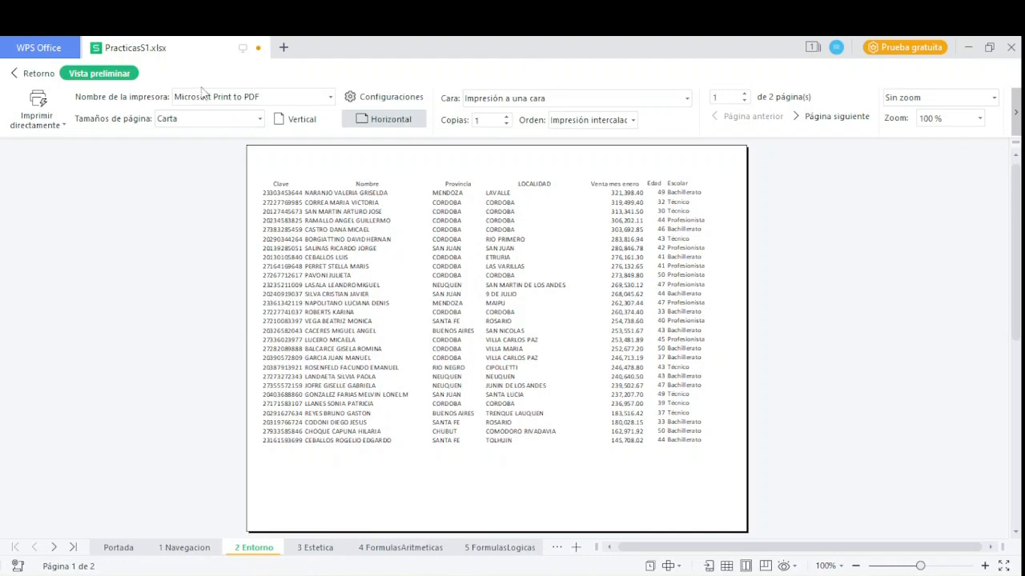
{"action": "left_click", "coordinate": [32, 74]}
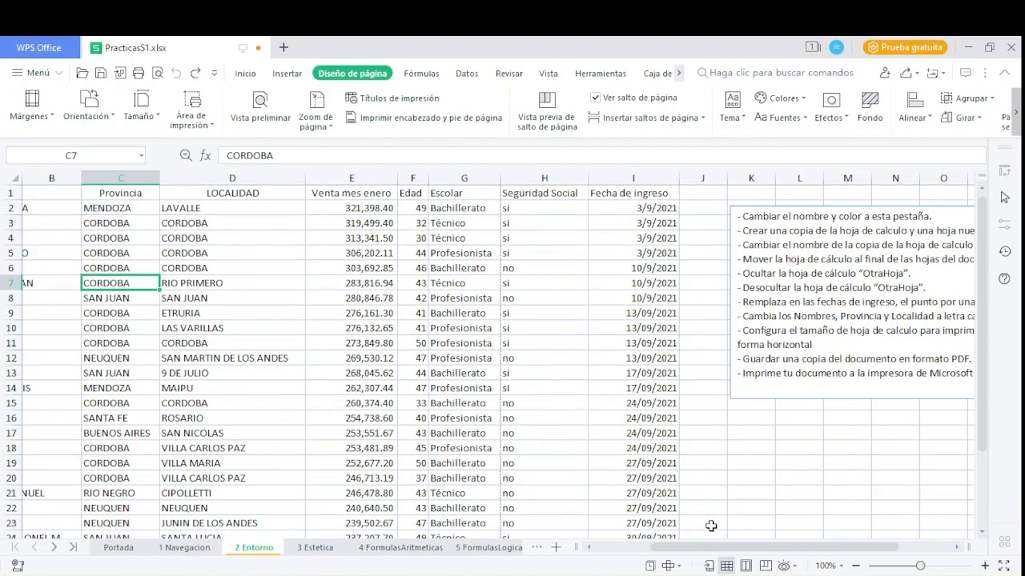
Consult the remaining tasks in the sheet's task list about the PDF copy and the Microsoft PDF printer, and return to the data.
{"action": "left_click_drag", "start_coordinate": [705, 549], "coordinate": [738, 554]}
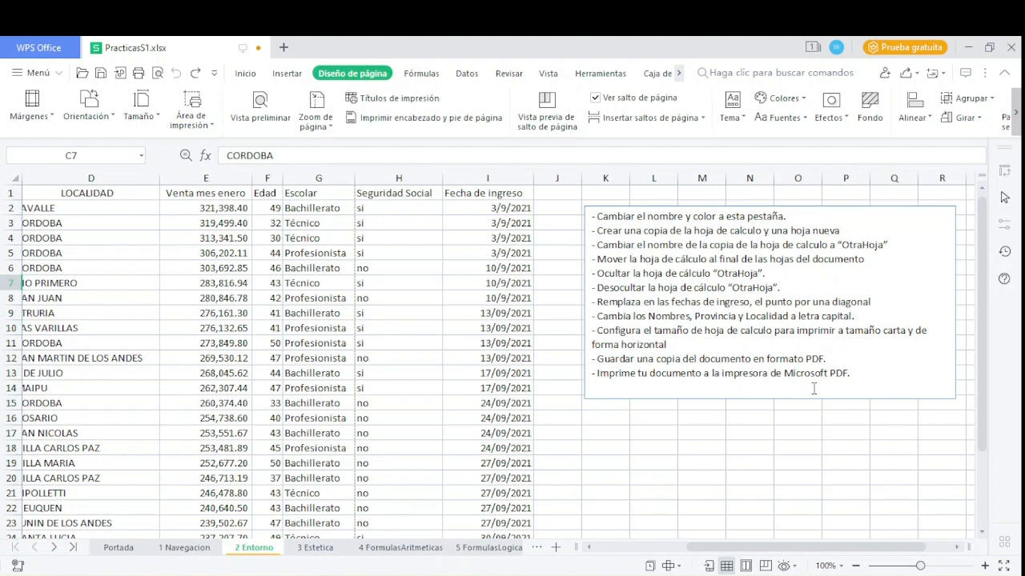
{"action": "left_click_drag", "start_coordinate": [856, 371], "coordinate": [817, 373]}
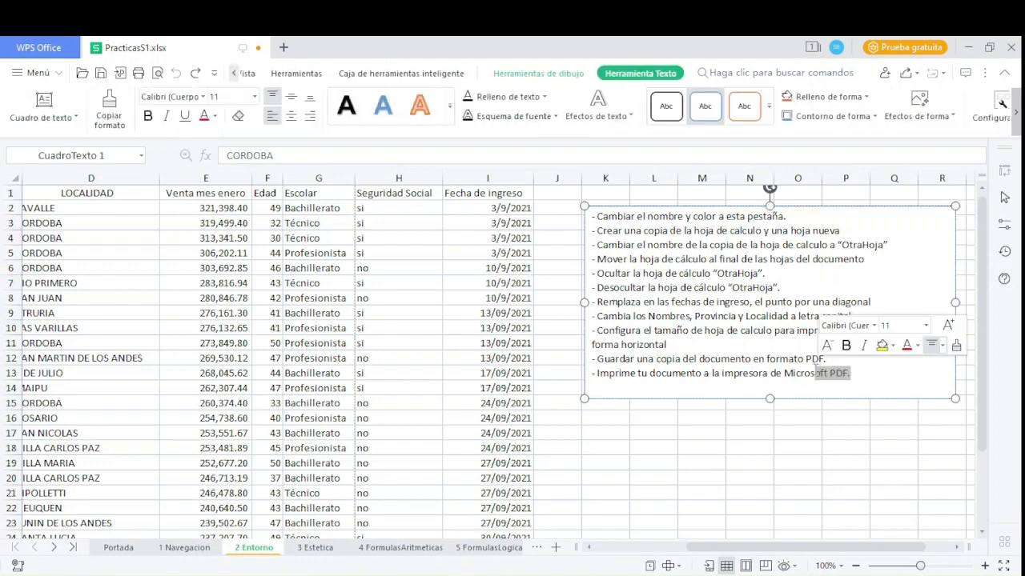
{"action": "left_click", "coordinate": [461, 362]}
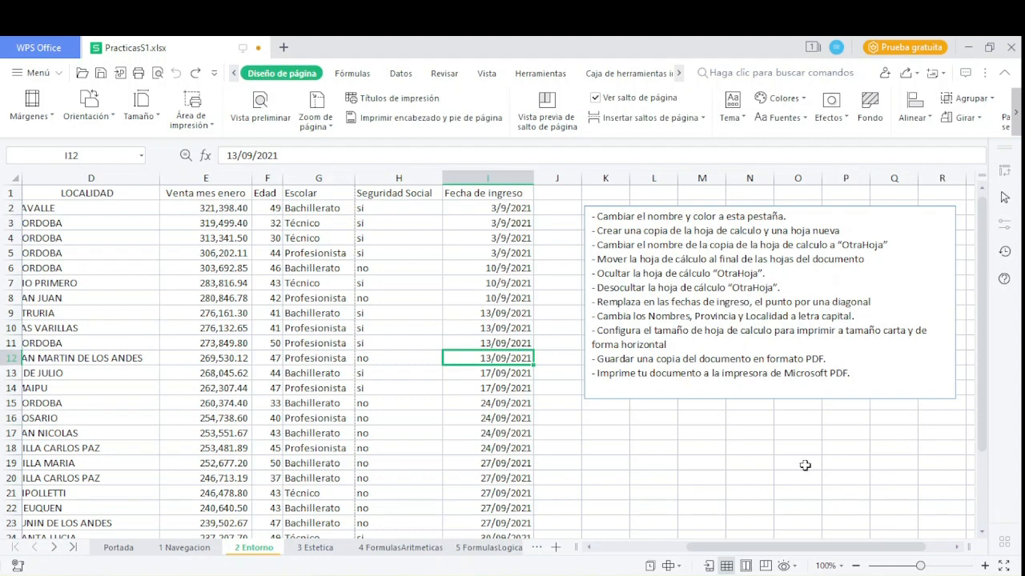
{"action": "left_click_drag", "start_coordinate": [792, 549], "coordinate": [687, 565]}
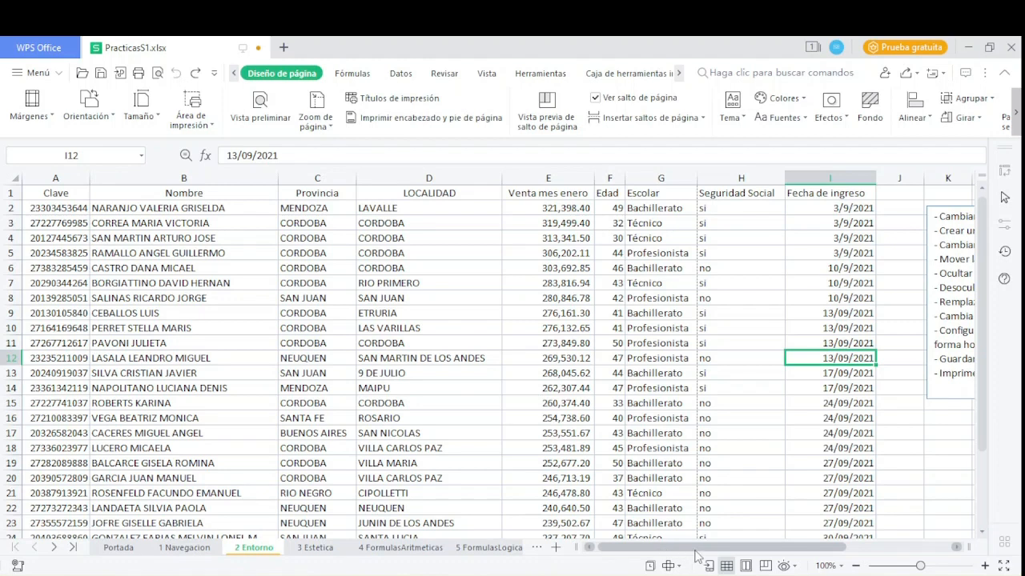
{"action": "left_click", "coordinate": [700, 548]}
Save a copy of the workbook as PracticasS1 in "Formato PDF (*.pdf)" in the current "Manual de Hojas de Calculo" folder.
{"action": "left_click", "coordinate": [36, 74]}
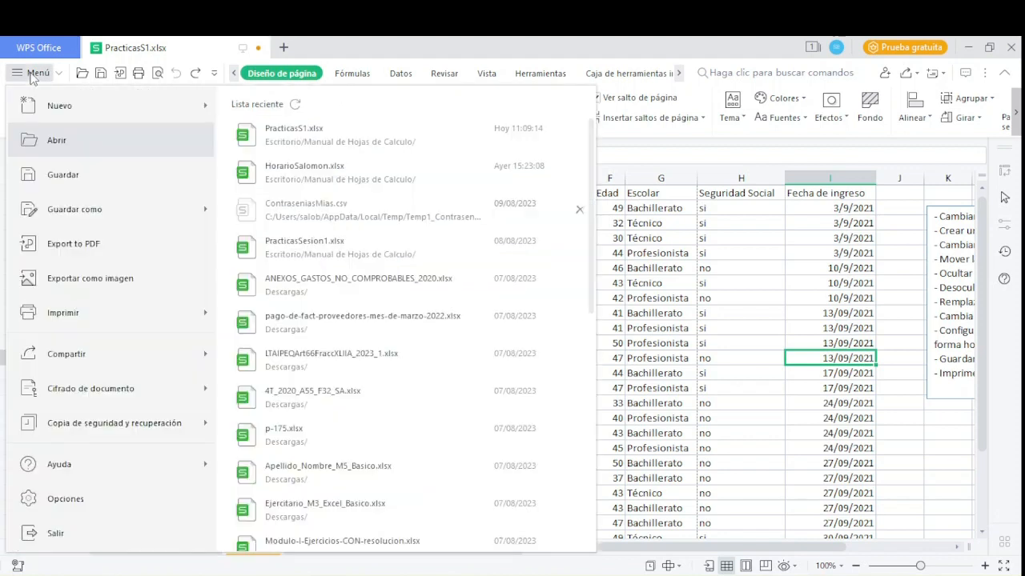
{"action": "left_click", "coordinate": [96, 210]}
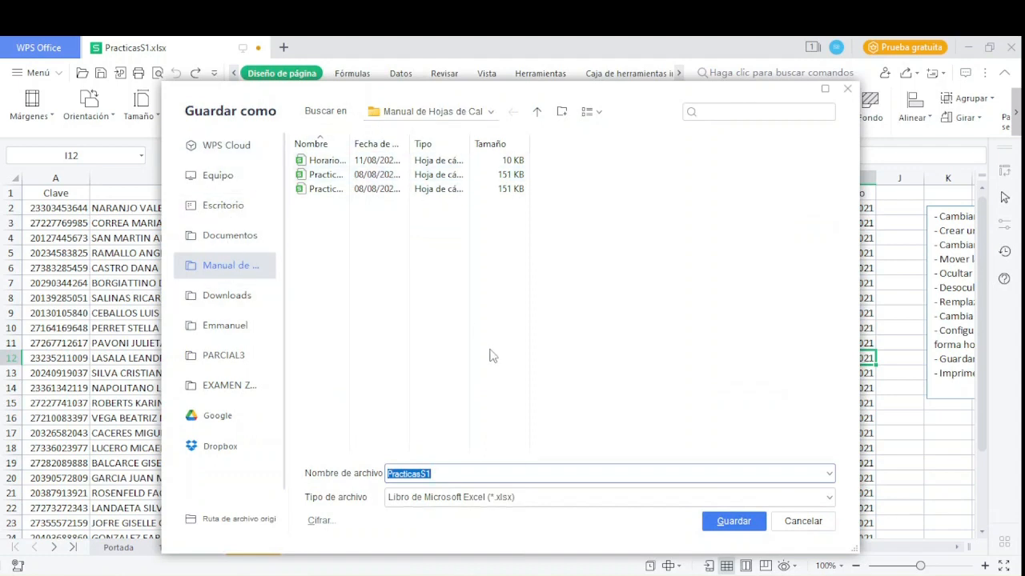
{"action": "left_click", "coordinate": [451, 474]}
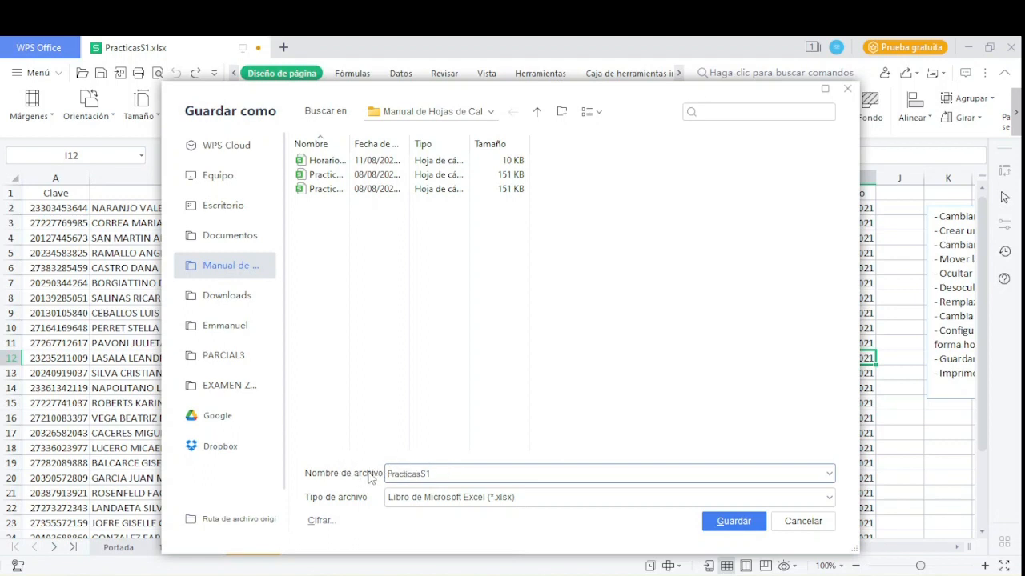
{"action": "left_click_drag", "start_coordinate": [441, 474], "coordinate": [386, 474]}
{"action": "left_click", "coordinate": [487, 498]}
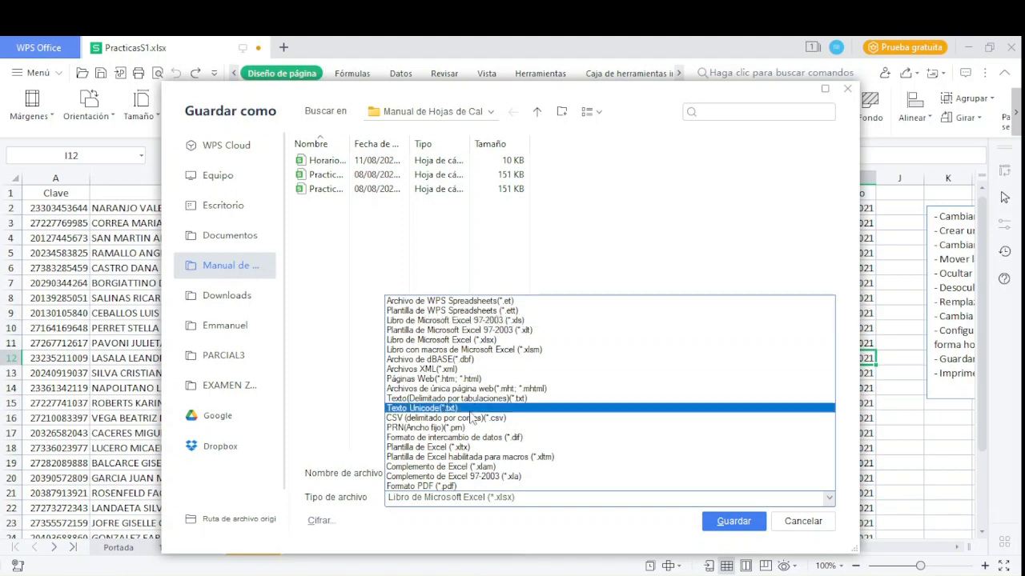
{"action": "left_click", "coordinate": [452, 487]}
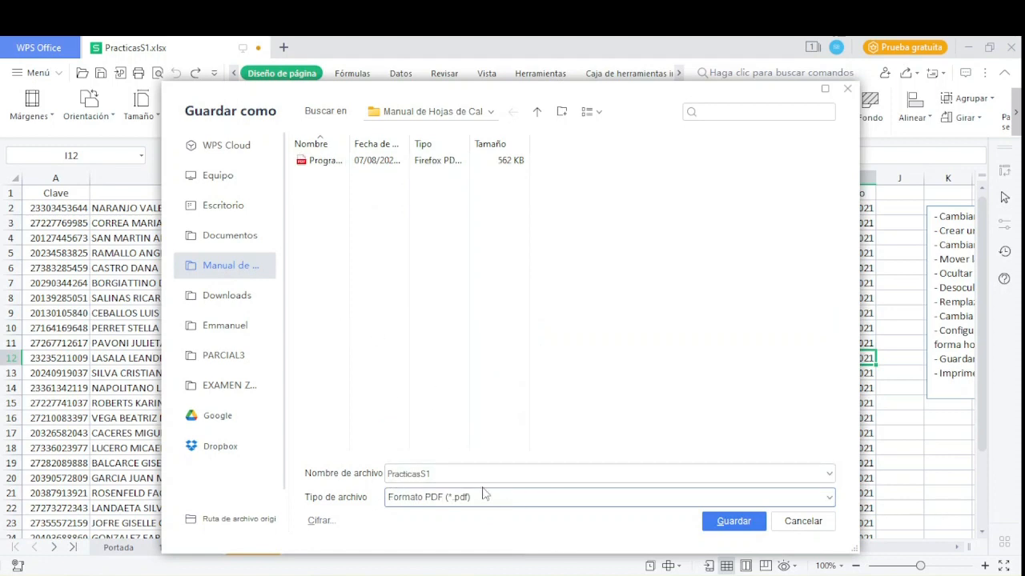
{"action": "left_click", "coordinate": [734, 522]}
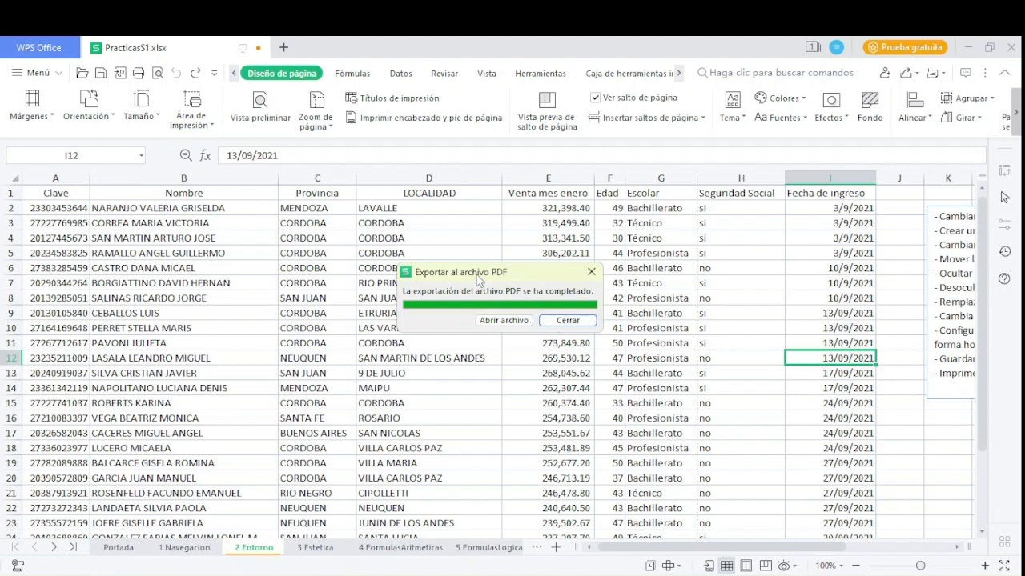
Open the exported PracticasS1.pdf, dismiss the default-software prompt, look through its pages, and close the PDF.
{"action": "left_click", "coordinate": [516, 324]}
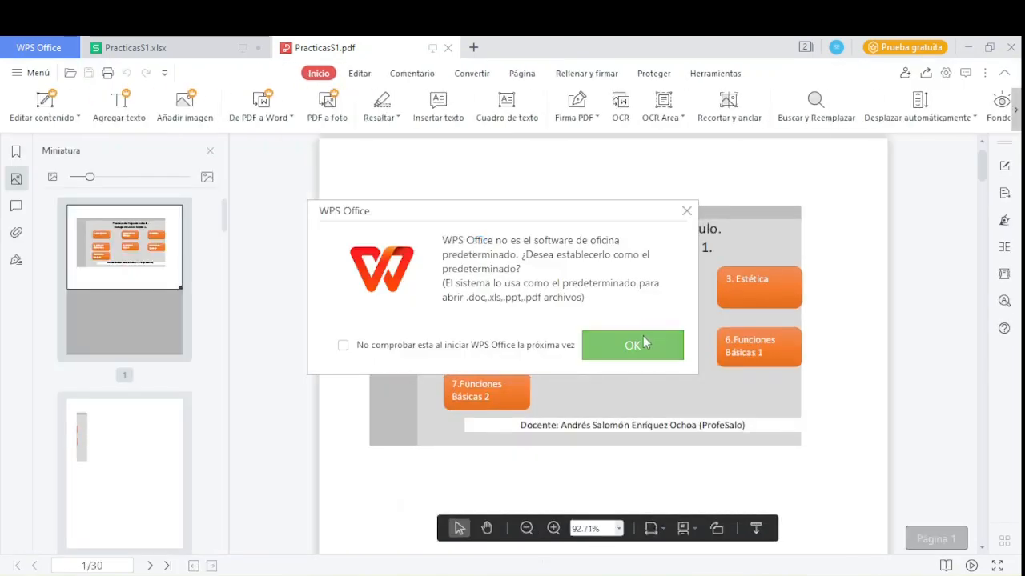
{"action": "left_click", "coordinate": [686, 211]}
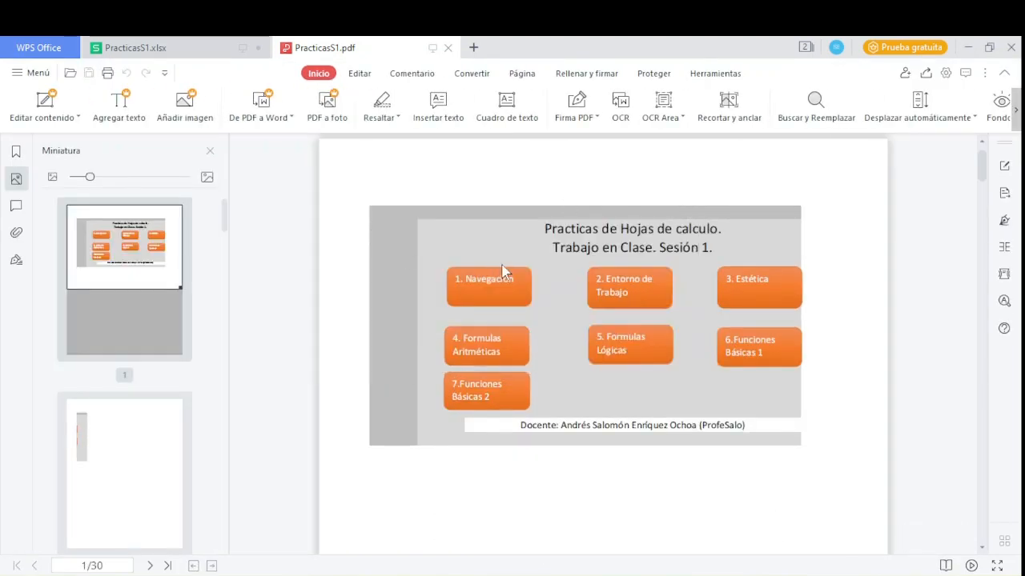
{"action": "scroll", "coordinate": [503, 273], "scroll_direction": "down", "scroll_amount": 10}
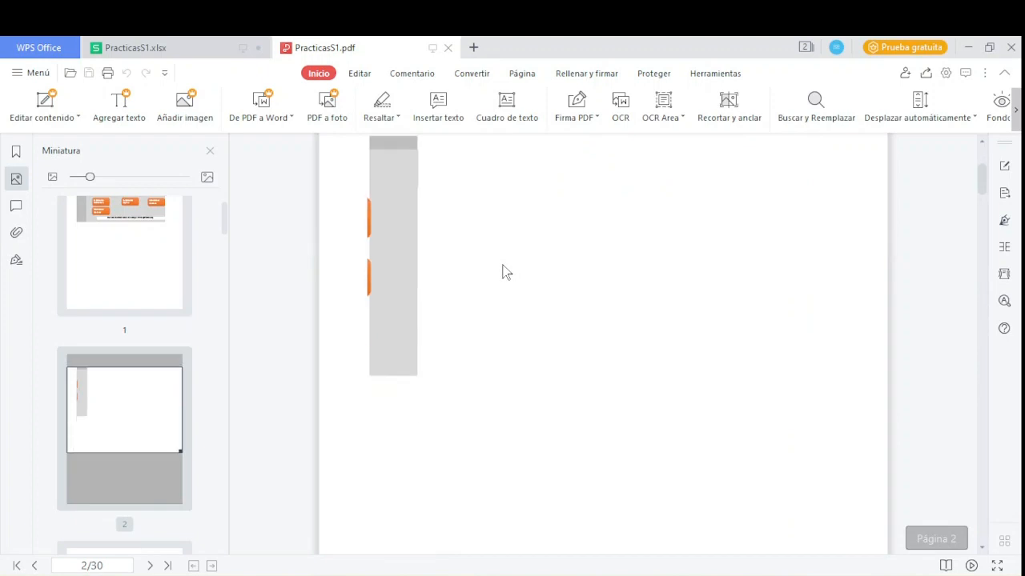
{"action": "scroll", "coordinate": [503, 272], "scroll_direction": "down", "scroll_amount": 20}
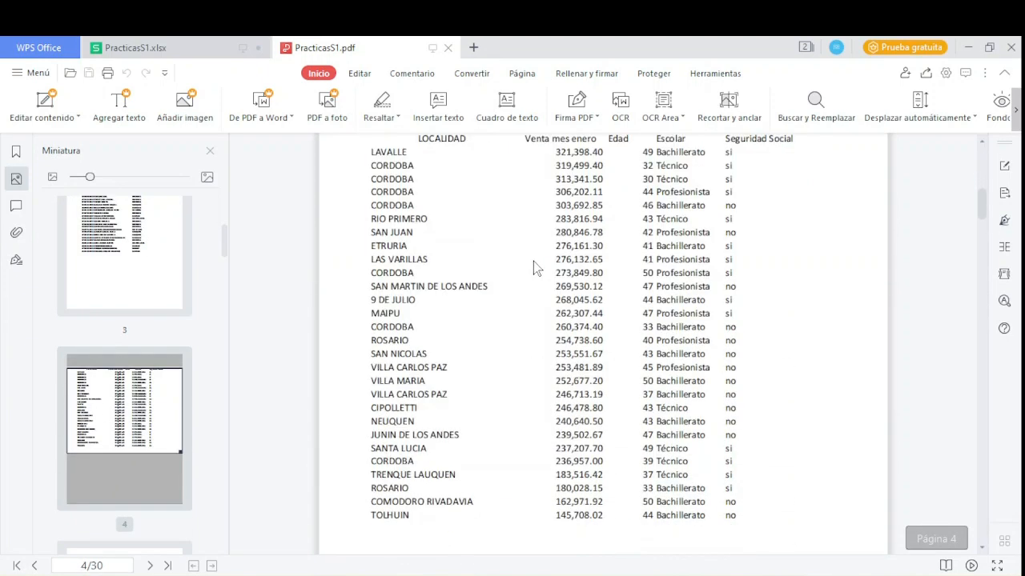
{"action": "left_click_drag", "start_coordinate": [981, 206], "coordinate": [1021, 152]}
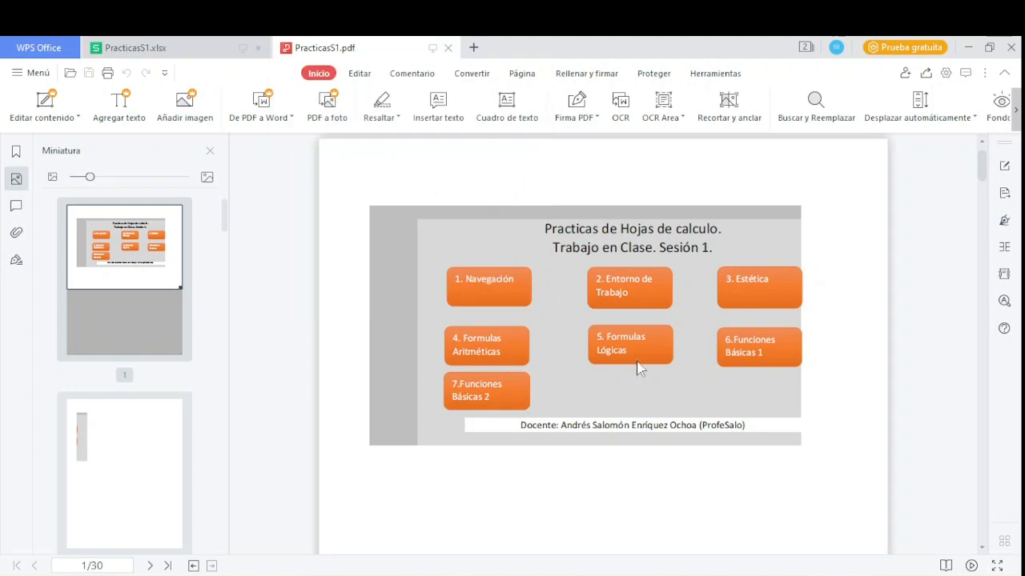
{"action": "left_click", "coordinate": [449, 48]}
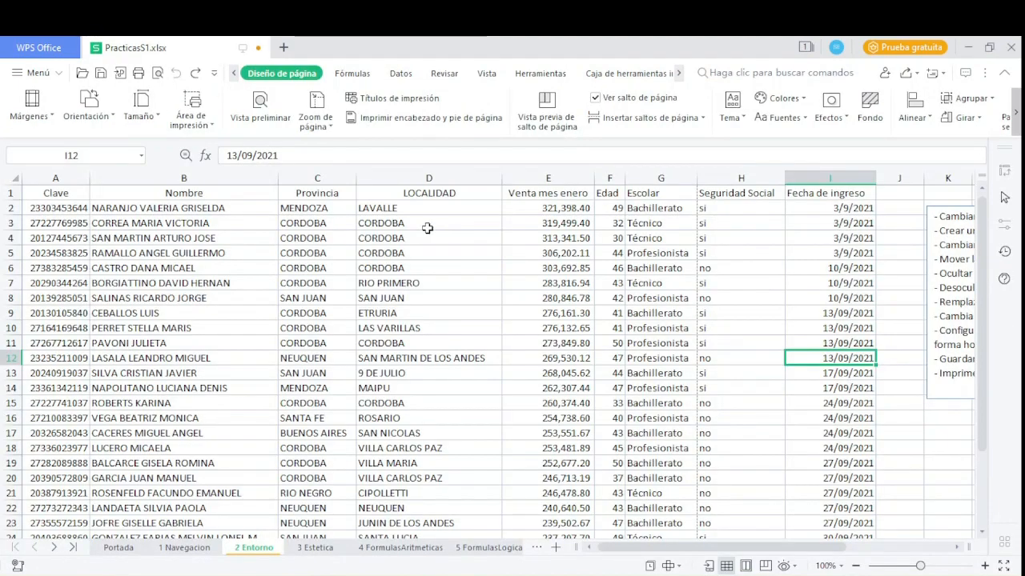
Switch to the "Portada" sheet and open its print settings with "Microsoft Print to PDF" as the printer.
{"action": "left_click", "coordinate": [117, 547]}
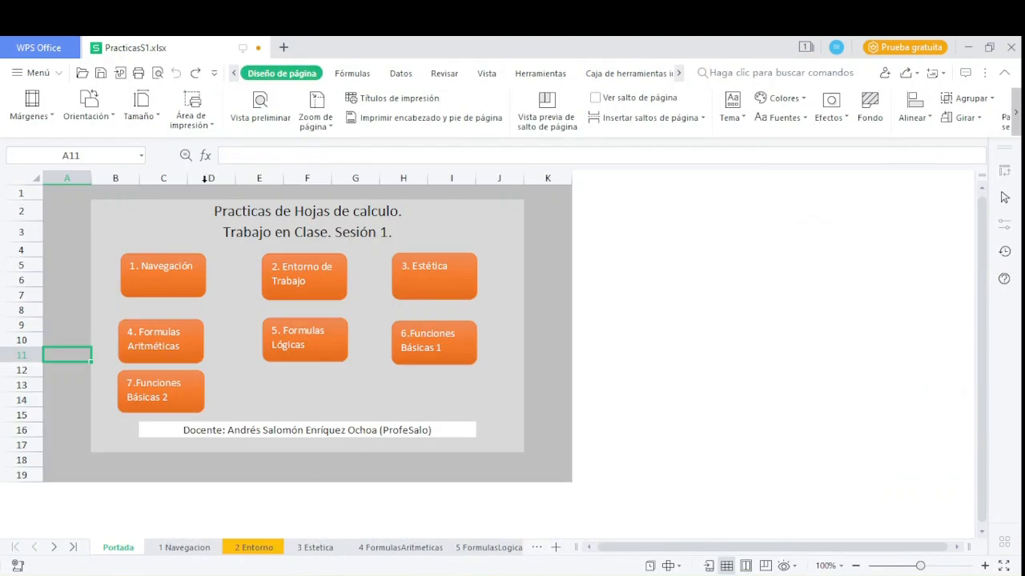
{"action": "left_click", "coordinate": [37, 74]}
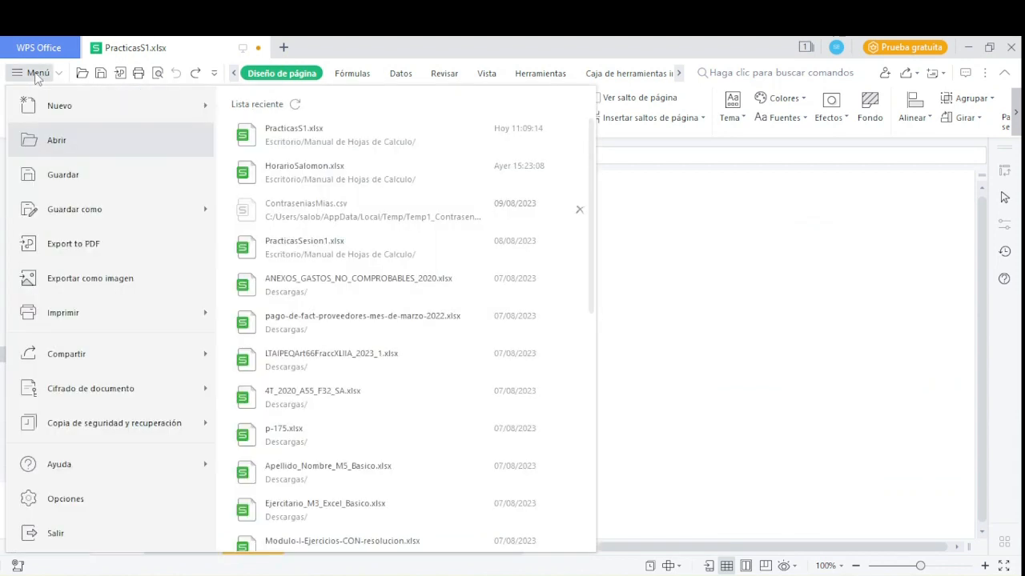
{"action": "mouse_move", "coordinate": [117, 210]}
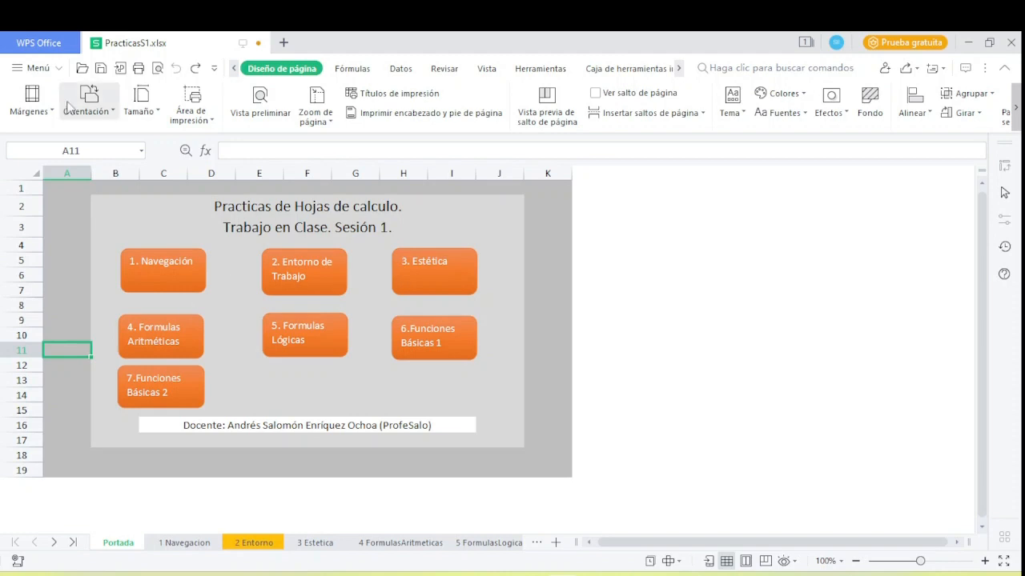
{"action": "left_click", "coordinate": [36, 69]}
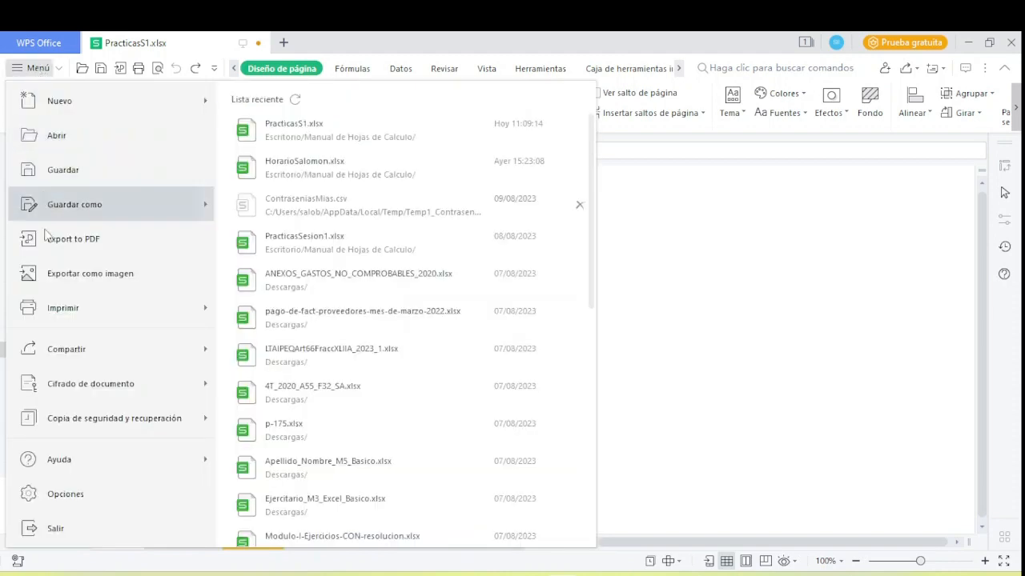
{"action": "mouse_move", "coordinate": [77, 311]}
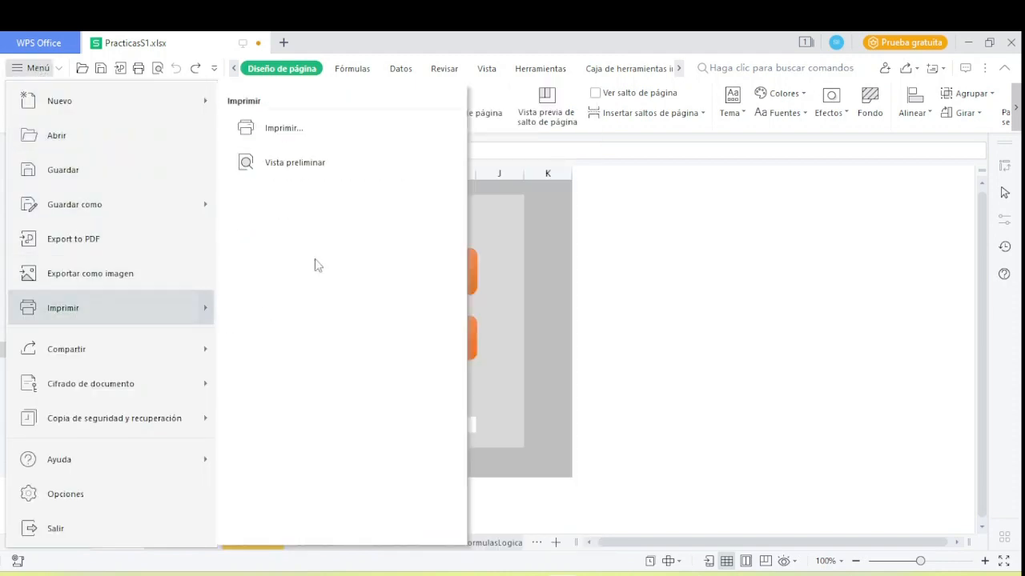
{"action": "left_click", "coordinate": [316, 128]}
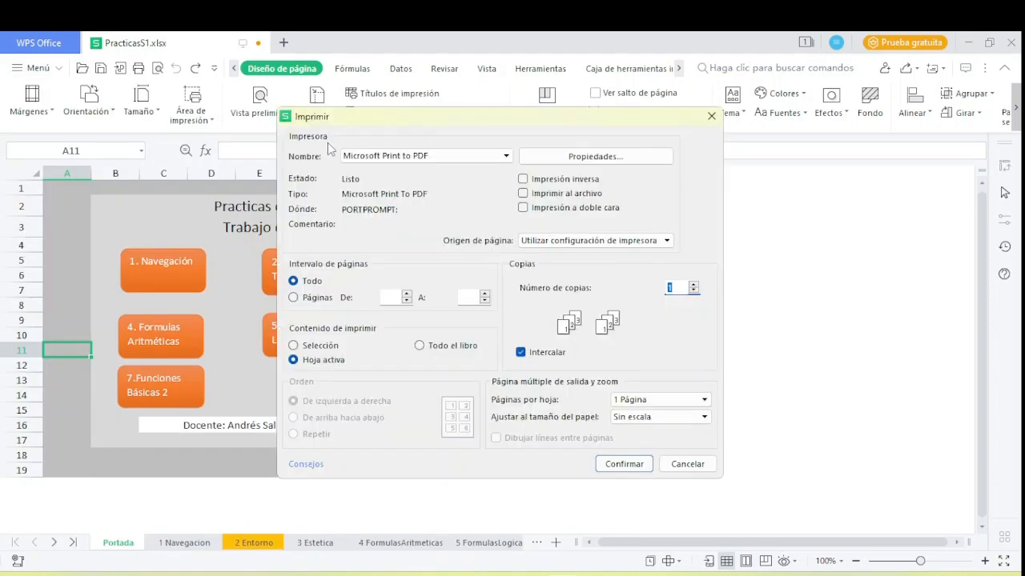
{"action": "left_click", "coordinate": [429, 157]}
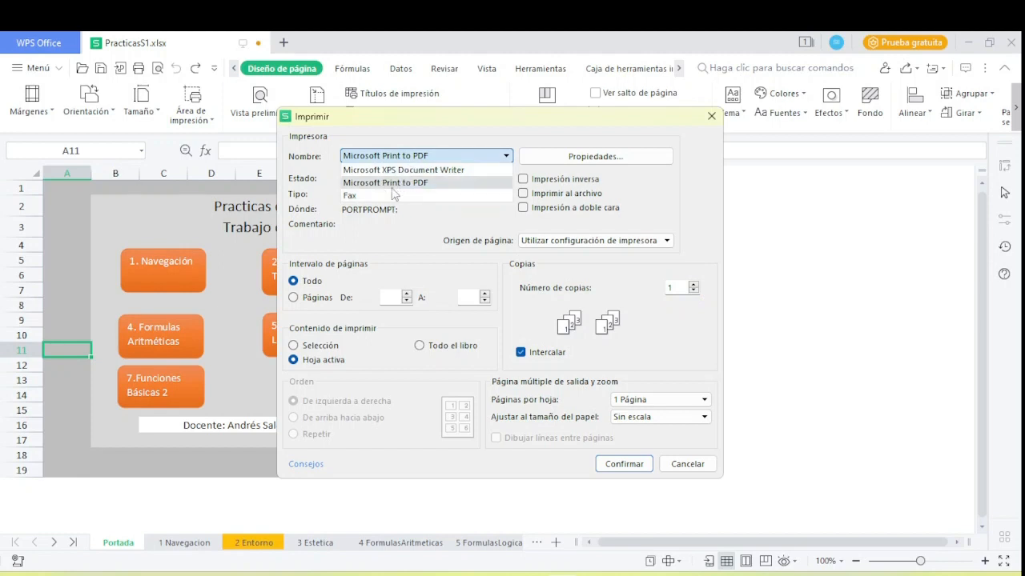
{"action": "left_click", "coordinate": [413, 184]}
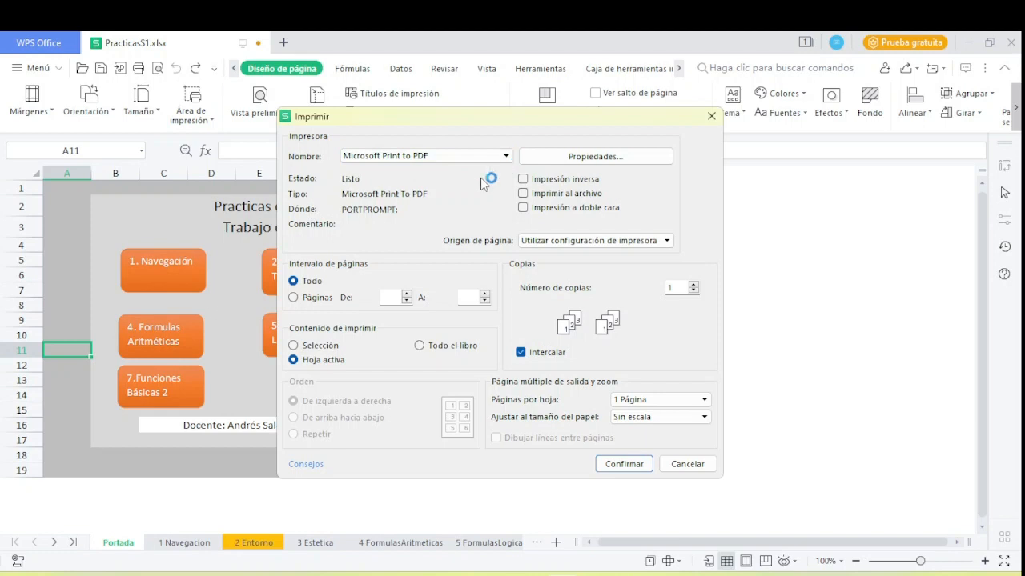
{"action": "left_click", "coordinate": [393, 298]}
{"action": "type", "text": "1"}
{"action": "left_click", "coordinate": [398, 297]}
{"action": "type", "text": "41"}
{"action": "left_click_drag", "start_coordinate": [475, 298], "coordinate": [458, 297]}
{"action": "type", "text": "1"}
{"action": "left_click", "coordinate": [686, 466]}
Print only the selected cover area A1:K19 of the "Portada" sheet with Microsoft Print to PDF, entering a name for the PDF file.
{"action": "left_click", "coordinate": [432, 470]}
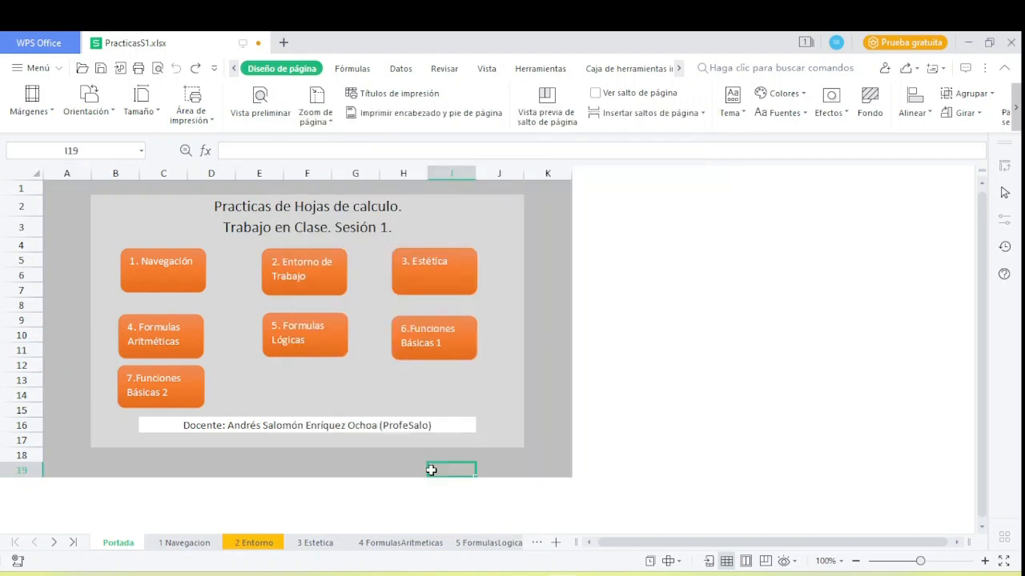
{"action": "left_click", "coordinate": [560, 472]}
{"action": "key", "text": "ctrl+a"}
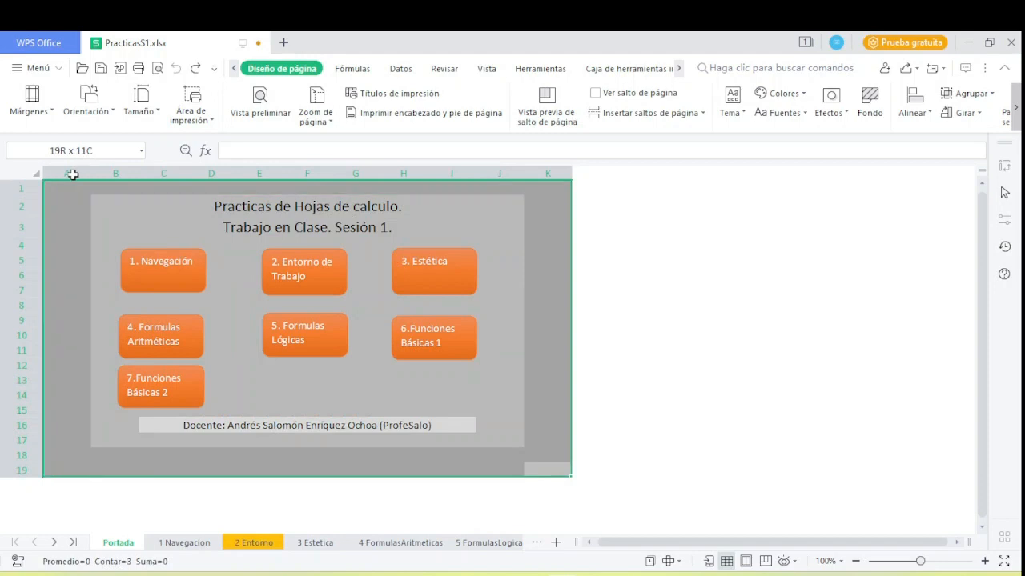
{"action": "left_click", "coordinate": [32, 70]}
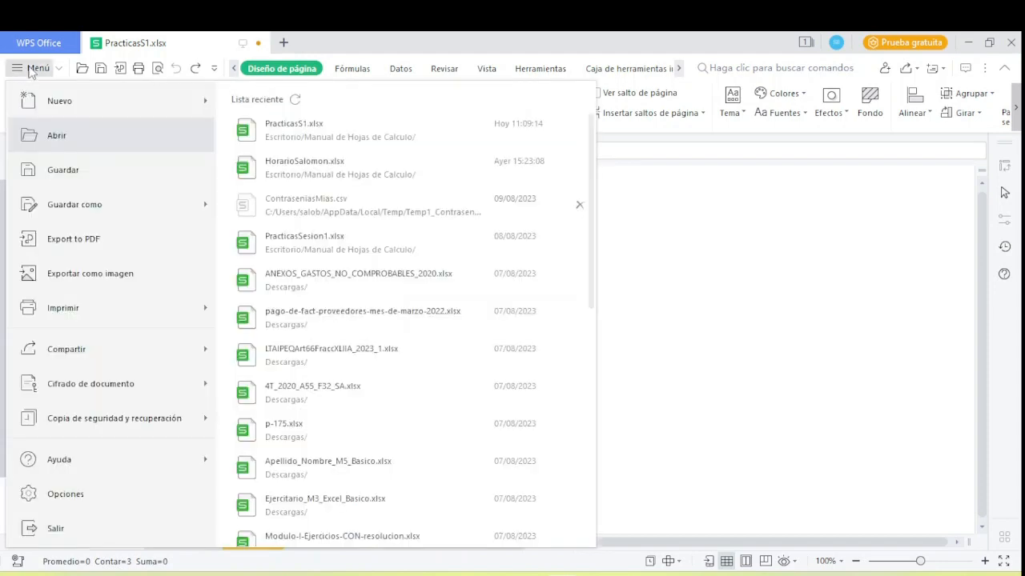
{"action": "left_click", "coordinate": [88, 311]}
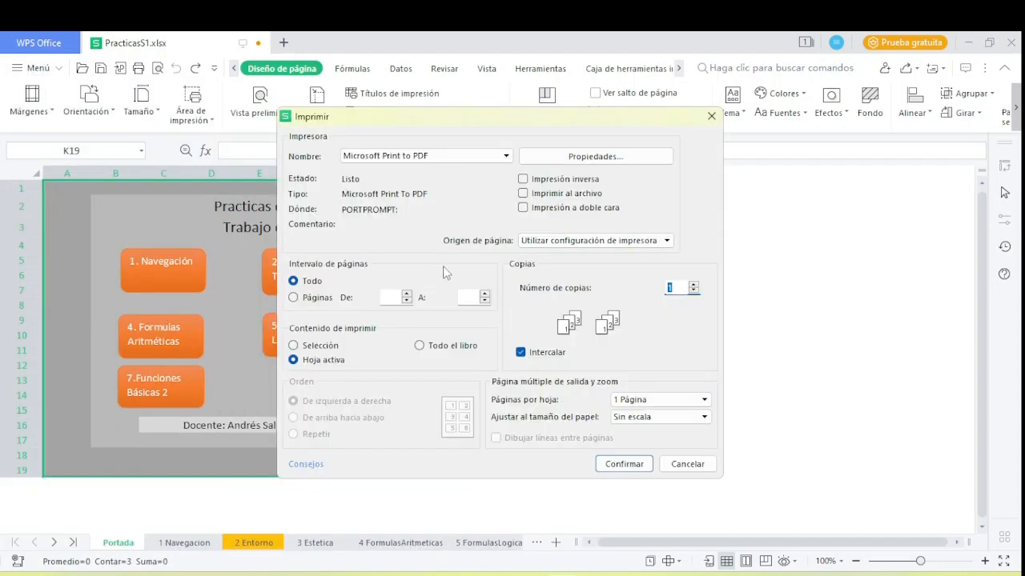
{"action": "left_click", "coordinate": [324, 349]}
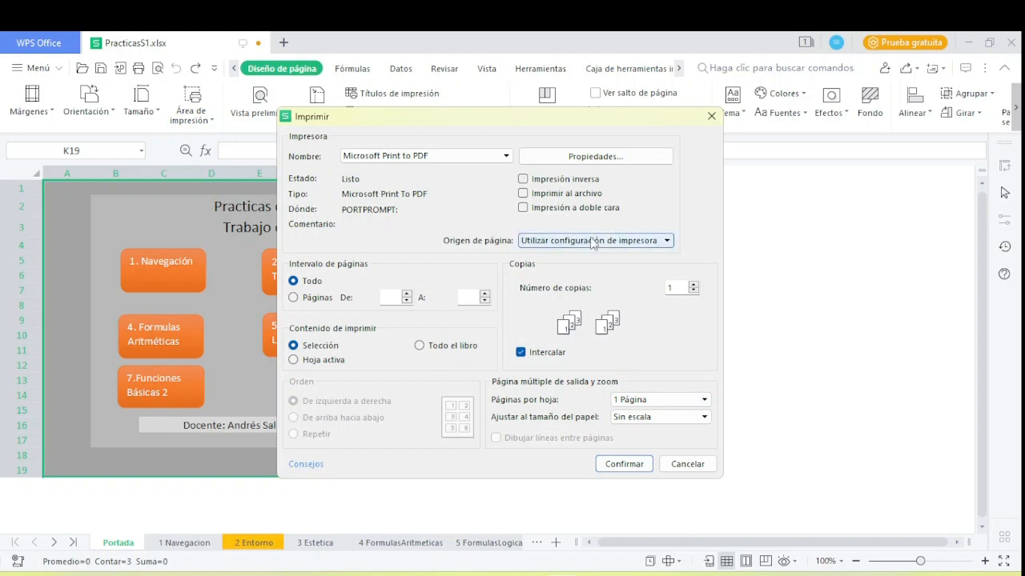
{"action": "left_click", "coordinate": [623, 465]}
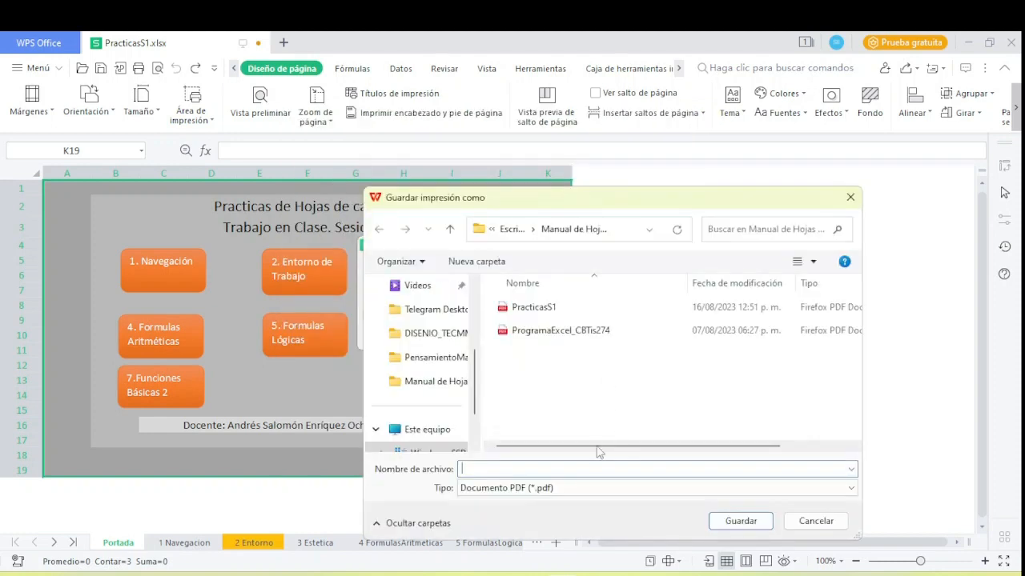
{"action": "type", "text": "se"}
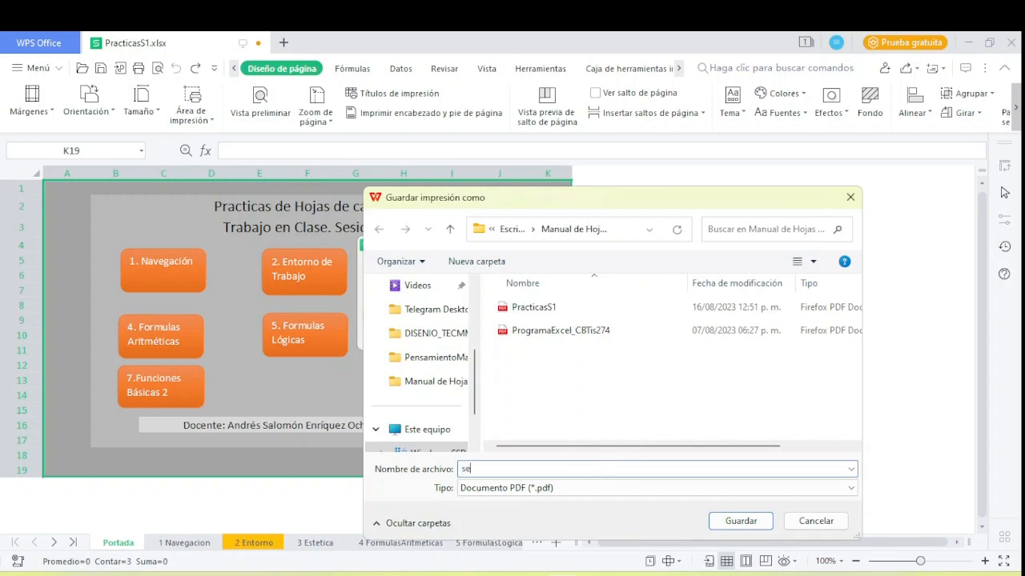